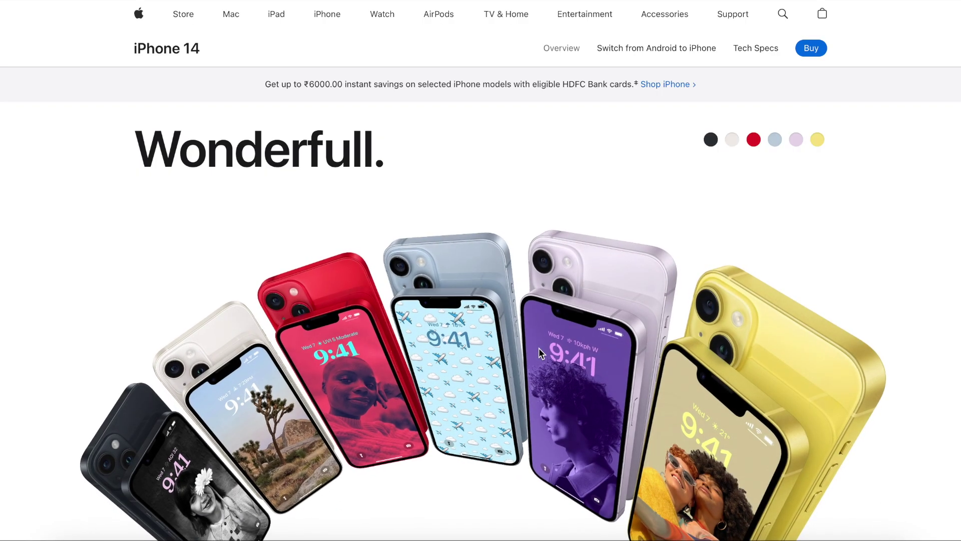
Scroll down the Apple iPhone 14 page to study its layout as a design reference.
{"action": "scroll", "coordinate": [538, 348], "scroll_direction": "down", "scroll_amount": 3}
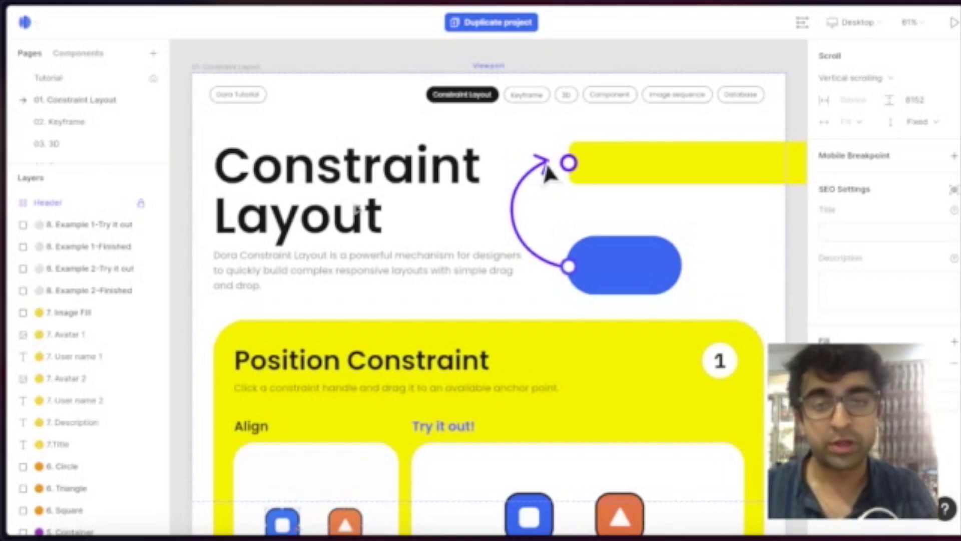
Scroll through the 01. Constraint Layout tutorial page.
{"action": "scroll", "coordinate": [356, 210], "scroll_direction": "down", "scroll_amount": 4}
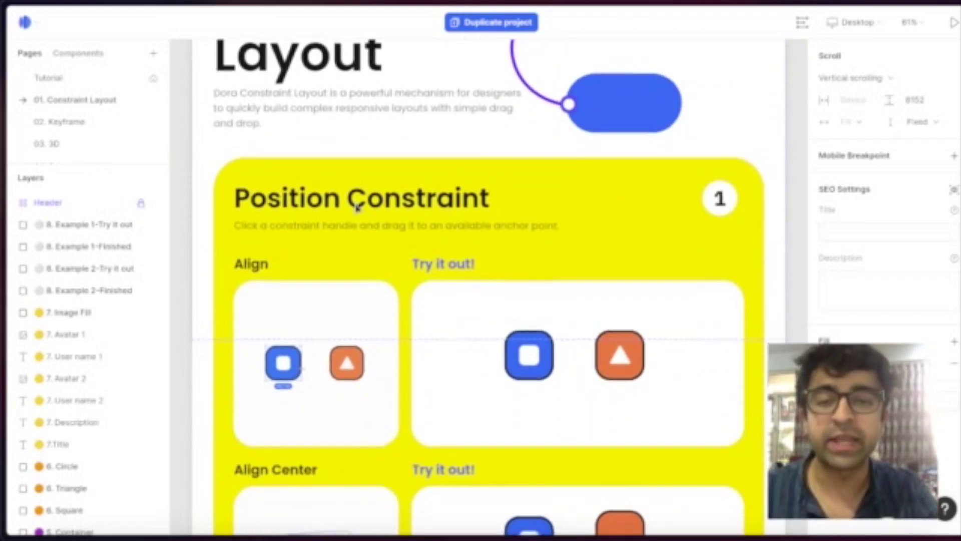
{"action": "scroll", "coordinate": [356, 208], "scroll_direction": "down", "scroll_amount": 4}
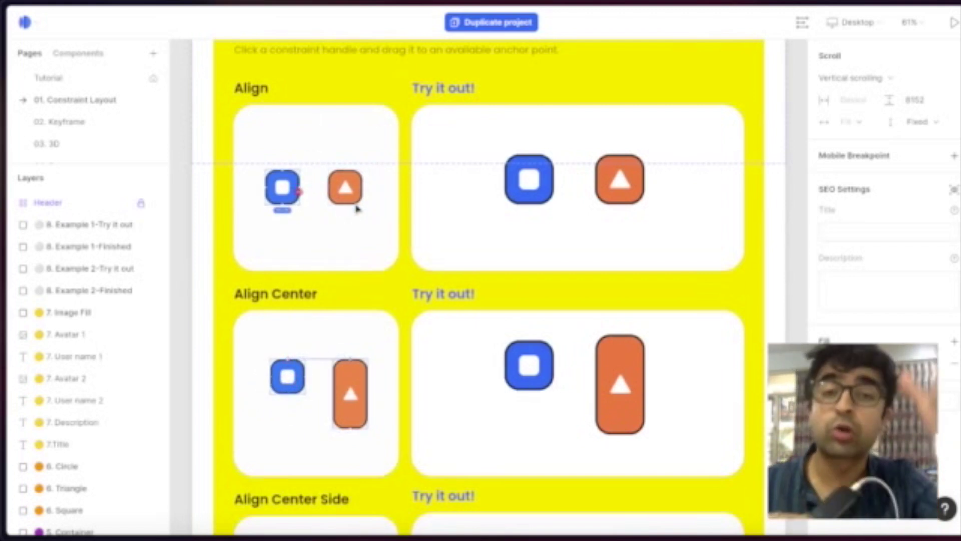
{"action": "scroll", "coordinate": [356, 208], "scroll_direction": "down", "scroll_amount": 8}
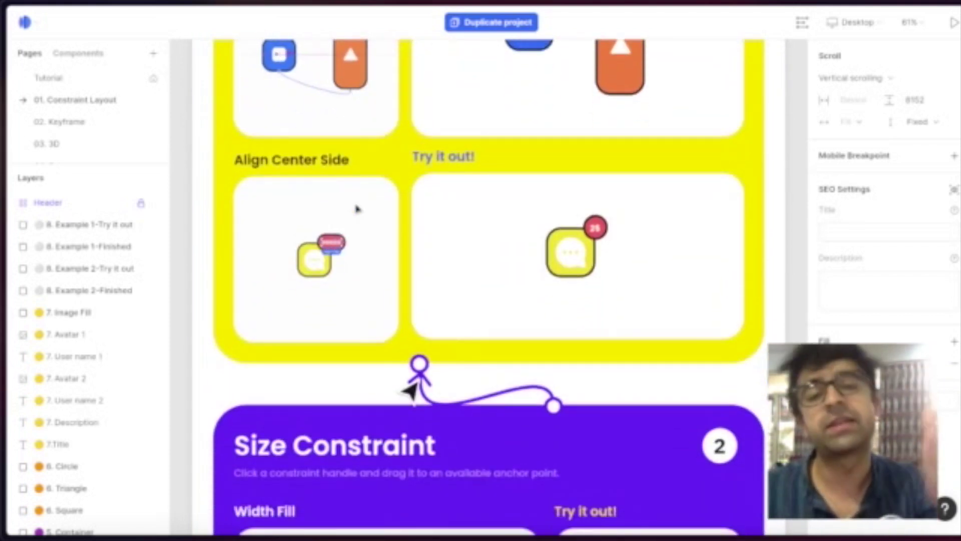
Browse the 02. Keyframe tutorial page, then move on to 03. 3D.
{"action": "left_click", "coordinate": [55, 121]}
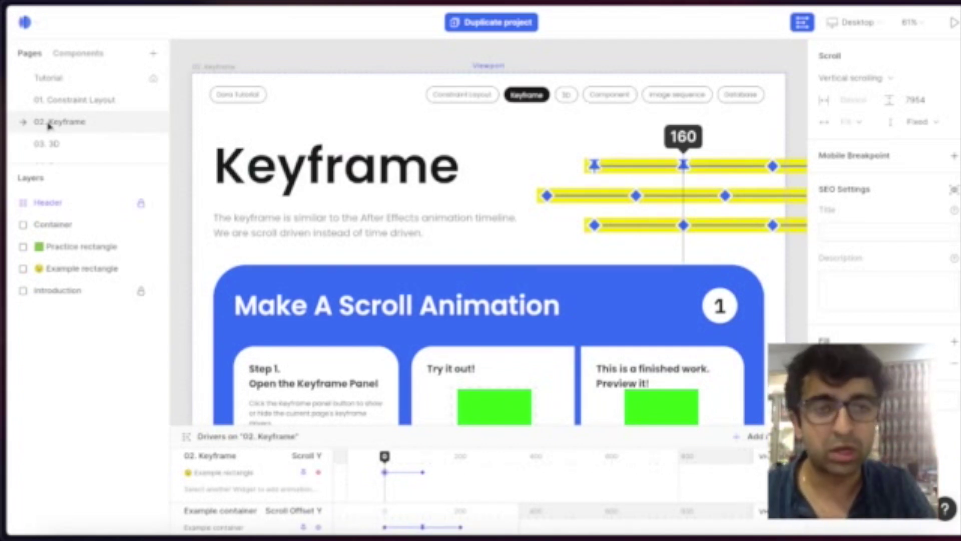
{"action": "scroll", "coordinate": [384, 255], "scroll_direction": "down", "scroll_amount": 3}
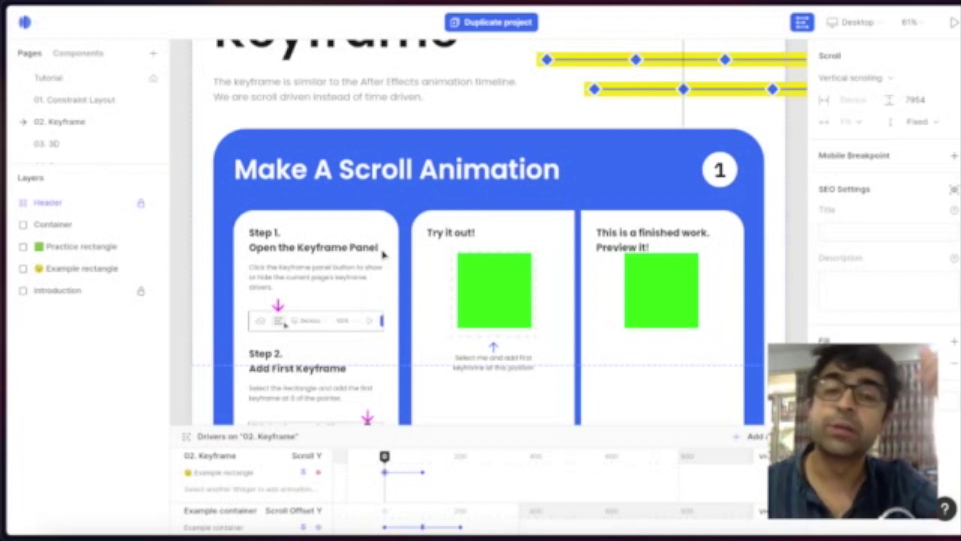
{"action": "left_click", "coordinate": [75, 145]}
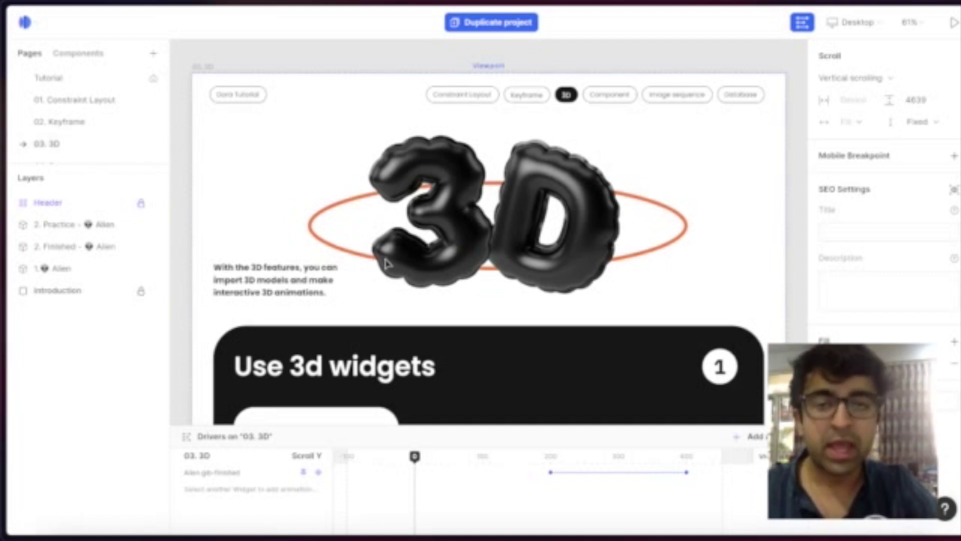
Scroll the 03. 3D page down to the VIEW NEXT banner, then go to 04. Component.
{"action": "scroll", "coordinate": [389, 262], "scroll_direction": "down", "scroll_amount": 3}
{"action": "scroll", "coordinate": [389, 262], "scroll_direction": "down", "scroll_amount": 5}
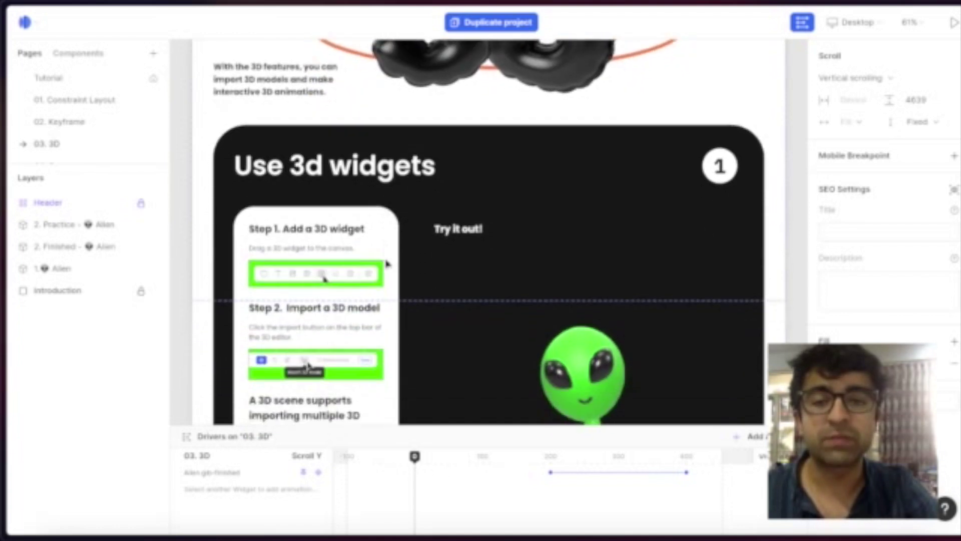
{"action": "scroll", "coordinate": [388, 262], "scroll_direction": "down", "scroll_amount": 1}
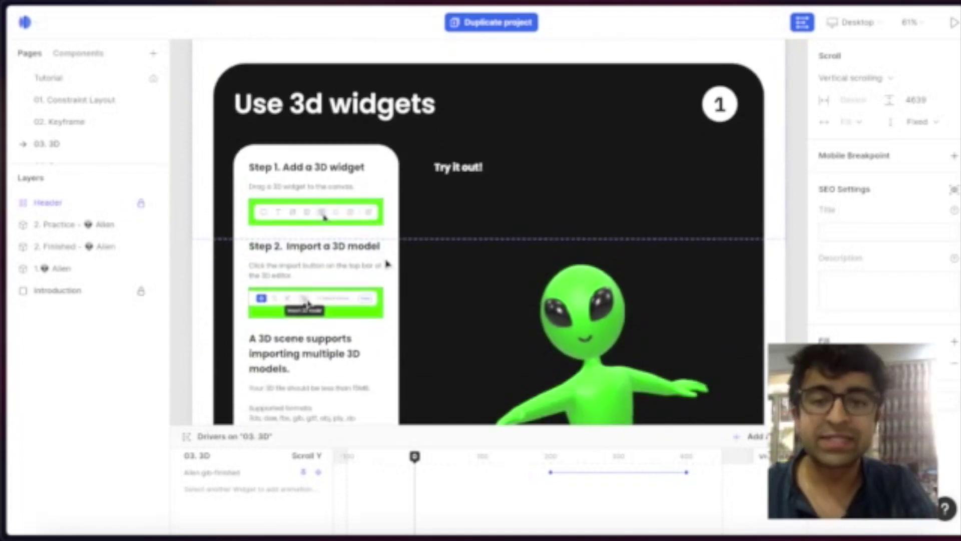
{"action": "scroll", "coordinate": [388, 264], "scroll_direction": "down", "scroll_amount": 2}
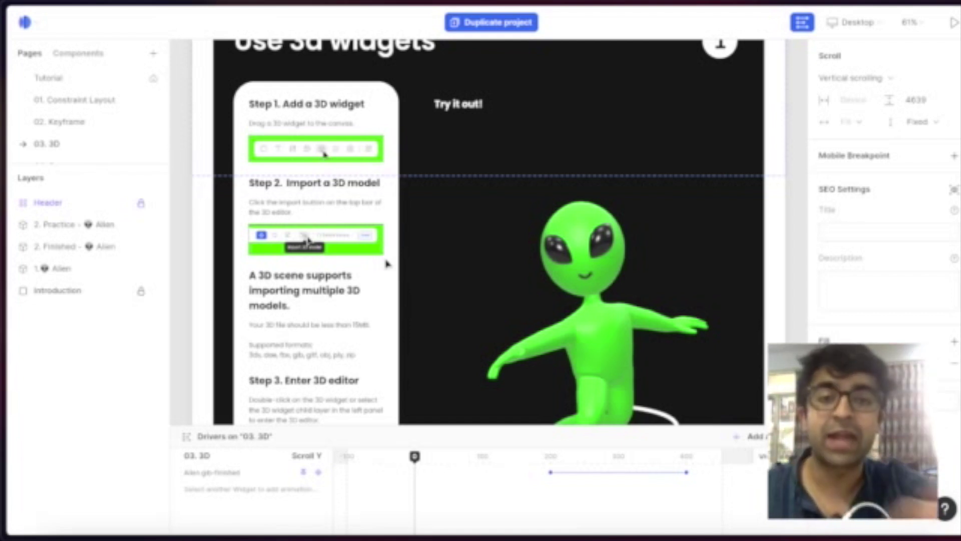
{"action": "scroll", "coordinate": [386, 264], "scroll_direction": "down", "scroll_amount": 10}
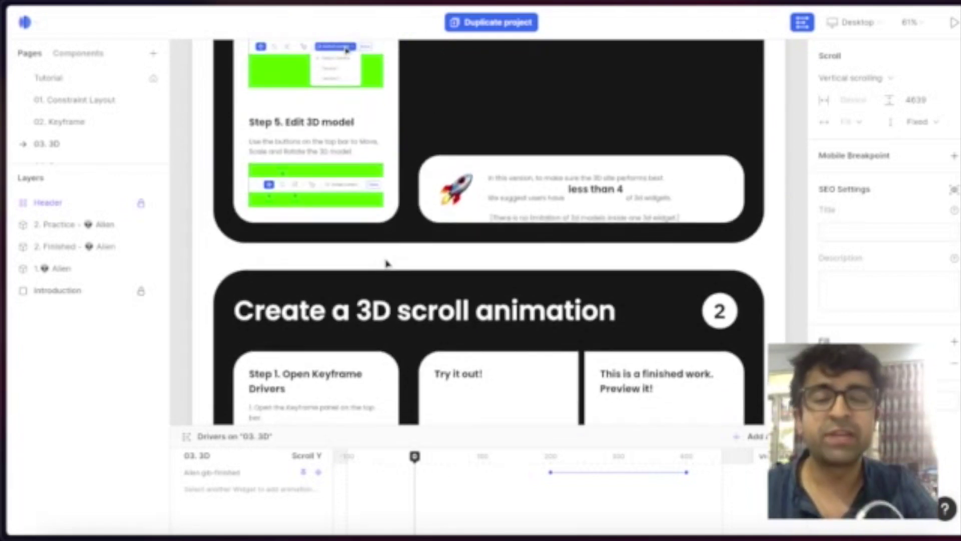
{"action": "scroll", "coordinate": [386, 264], "scroll_direction": "down", "scroll_amount": 1}
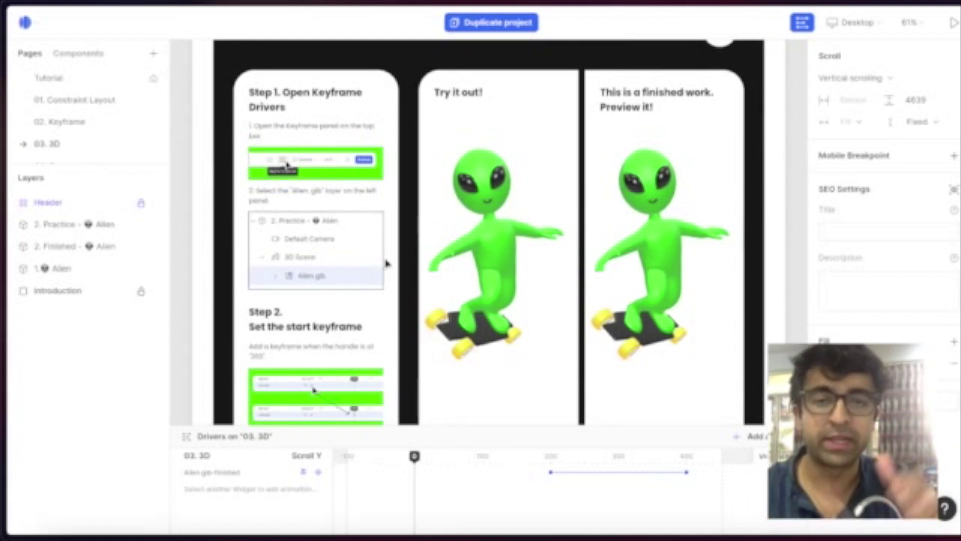
{"action": "scroll", "coordinate": [386, 264], "scroll_direction": "down", "scroll_amount": 10}
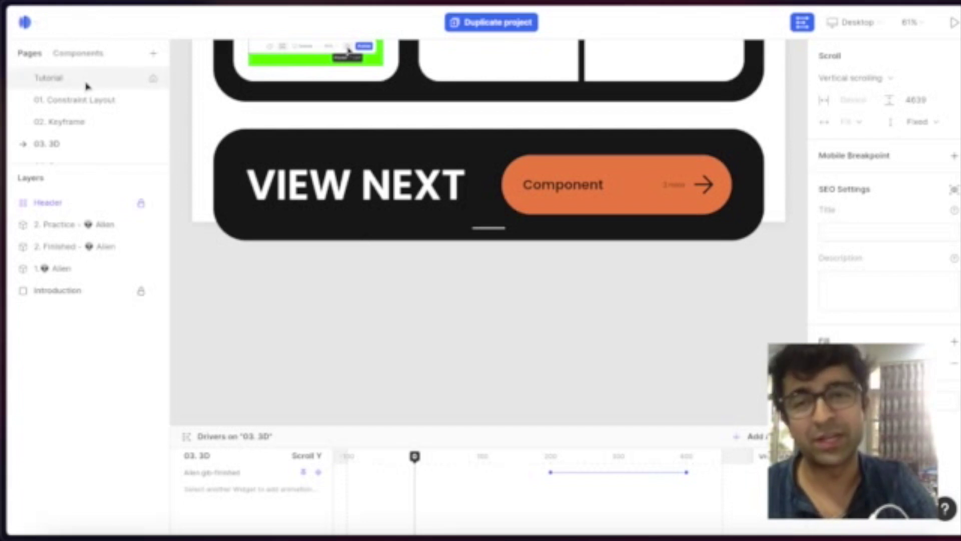
{"action": "left_click", "coordinate": [63, 161]}
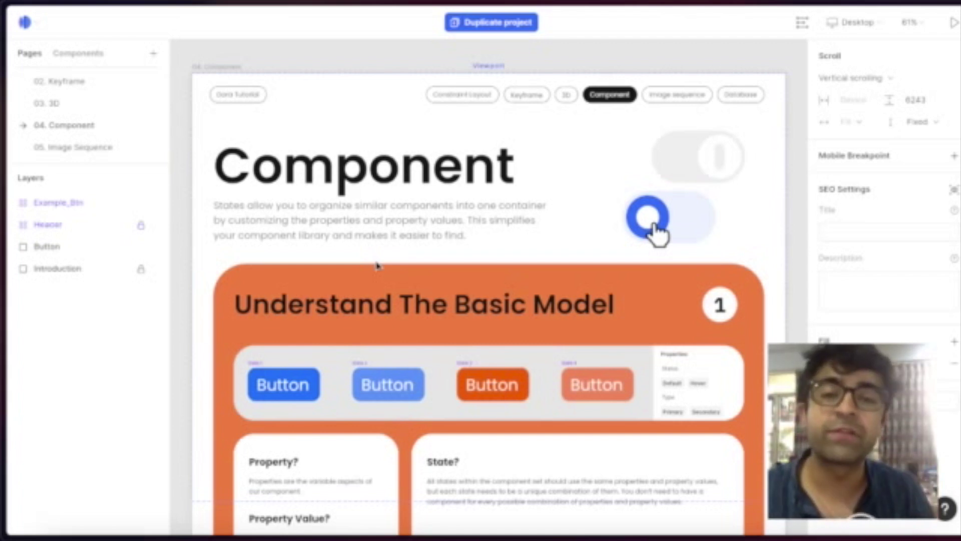
Scroll through the 04. Component and Image Sequence tutorial pages.
{"action": "scroll", "coordinate": [377, 265], "scroll_direction": "down", "scroll_amount": 15}
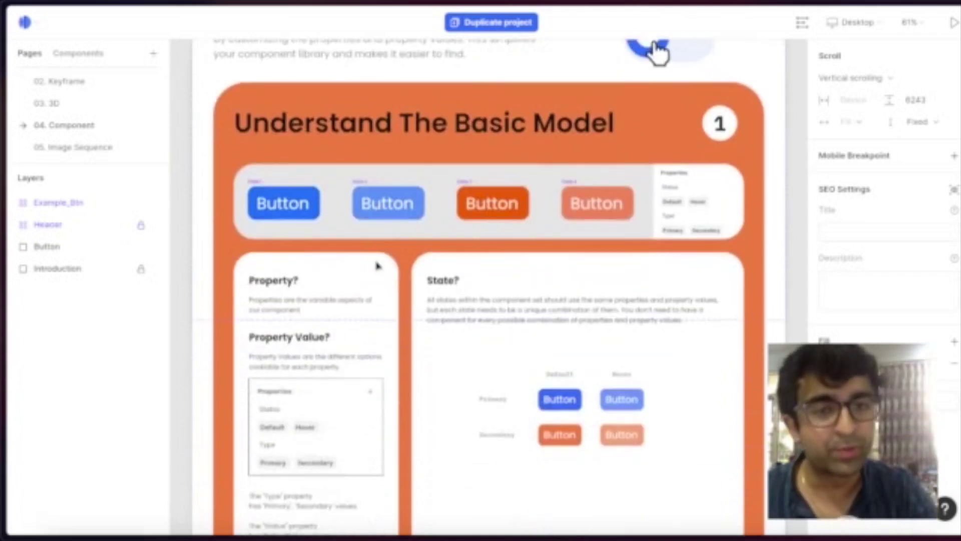
{"action": "scroll", "coordinate": [377, 265], "scroll_direction": "down", "scroll_amount": 1}
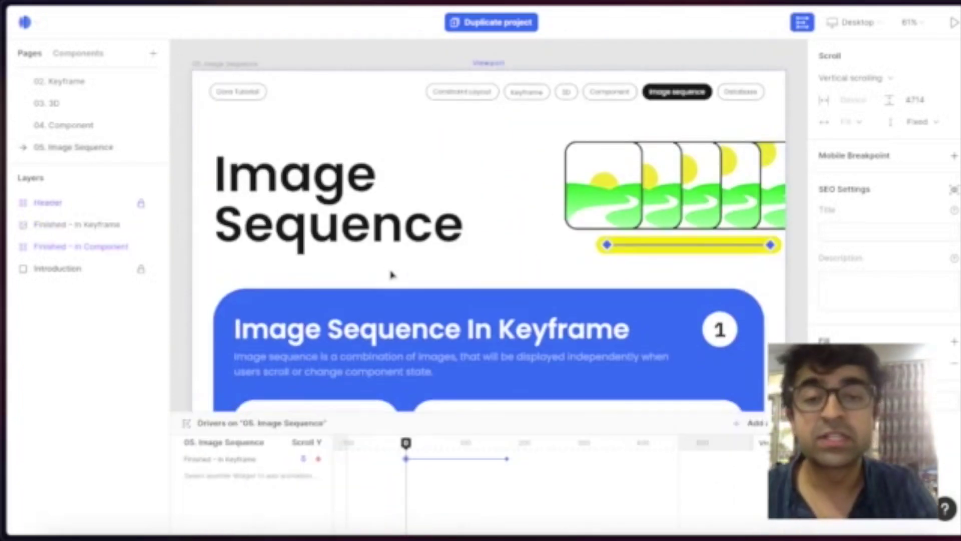
{"action": "scroll", "coordinate": [390, 273], "scroll_direction": "down", "scroll_amount": 10}
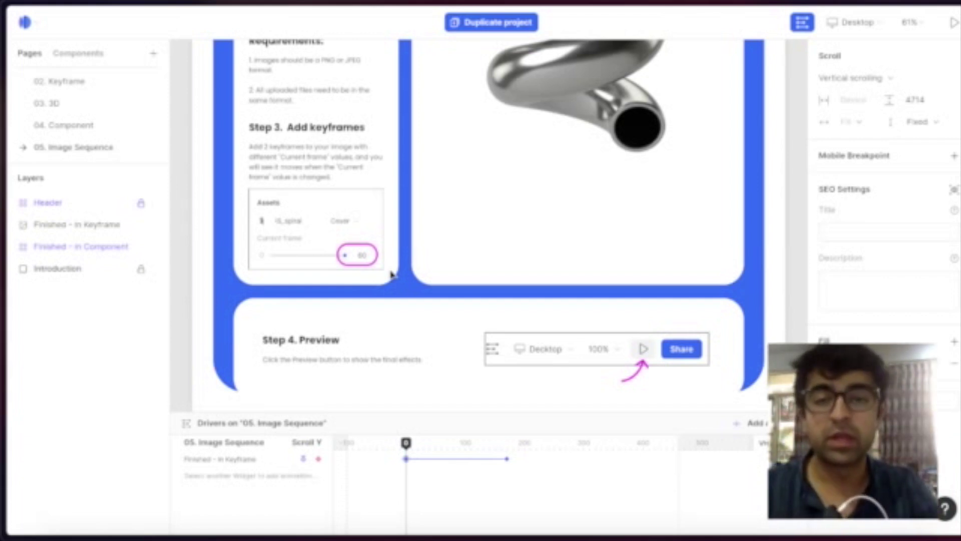
{"action": "scroll", "coordinate": [390, 273], "scroll_direction": "down", "scroll_amount": 10}
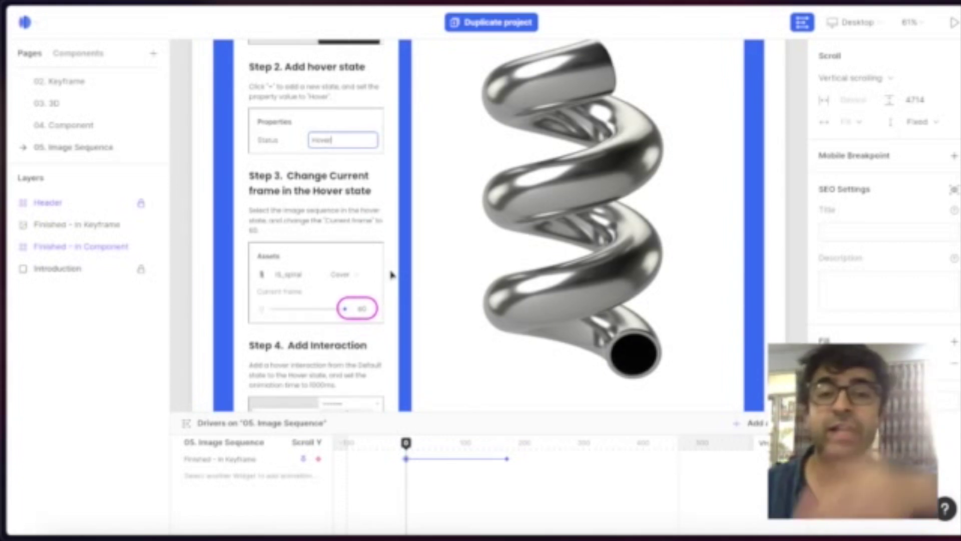
{"action": "scroll", "coordinate": [391, 275], "scroll_direction": "down", "scroll_amount": 2}
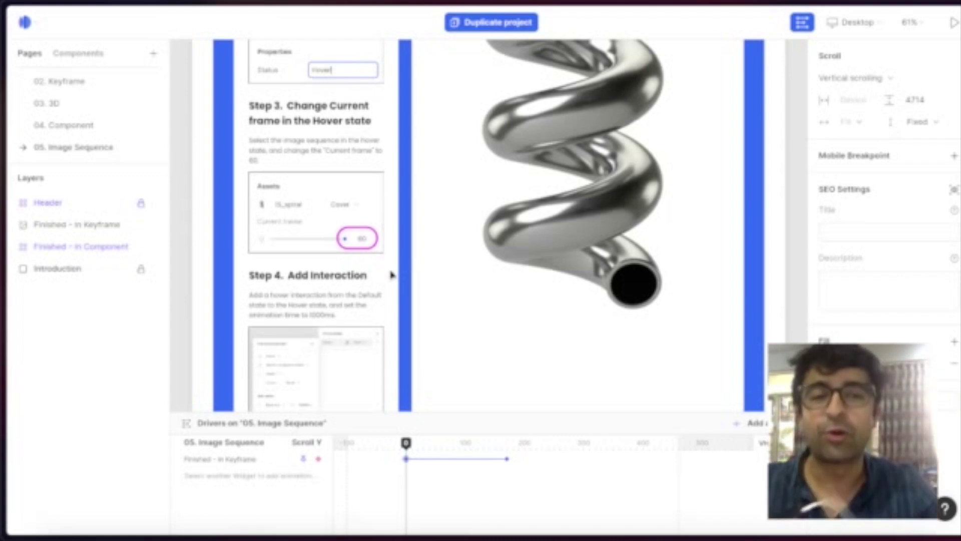
{"action": "scroll", "coordinate": [77, 148], "scroll_direction": "down", "scroll_amount": 1}
Open the 06. Database tutorial page and scroll through it.
{"action": "left_click", "coordinate": [78, 149]}
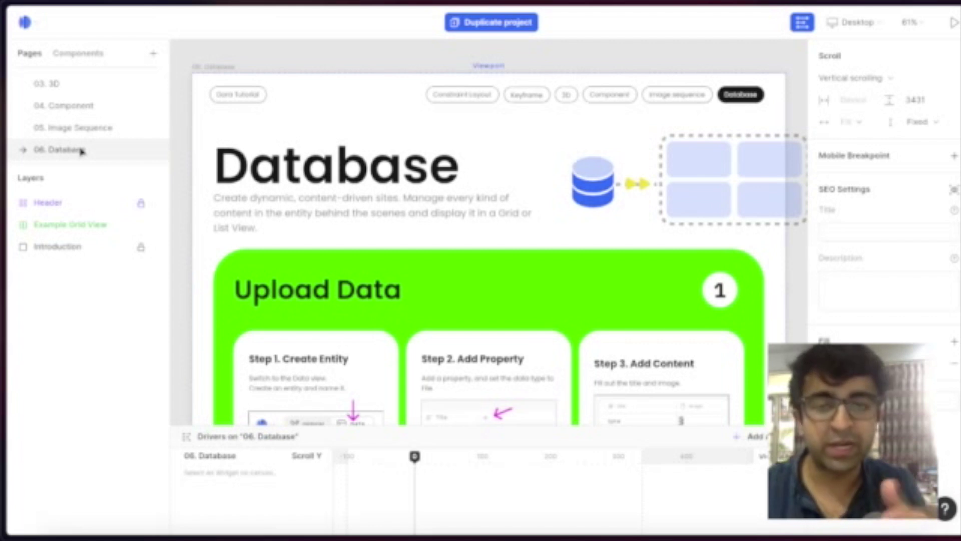
{"action": "scroll", "coordinate": [458, 198], "scroll_direction": "down", "scroll_amount": 6}
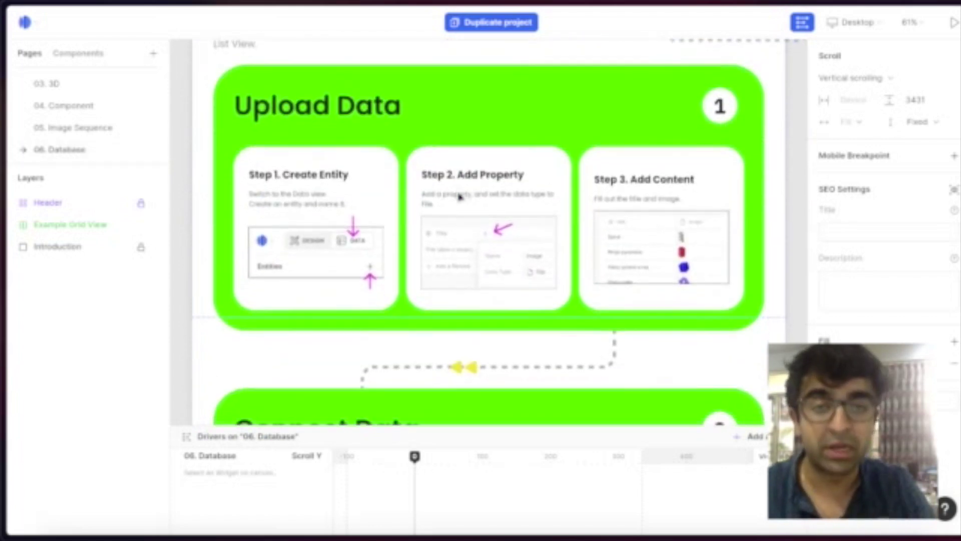
{"action": "scroll", "coordinate": [458, 197], "scroll_direction": "down", "scroll_amount": 6}
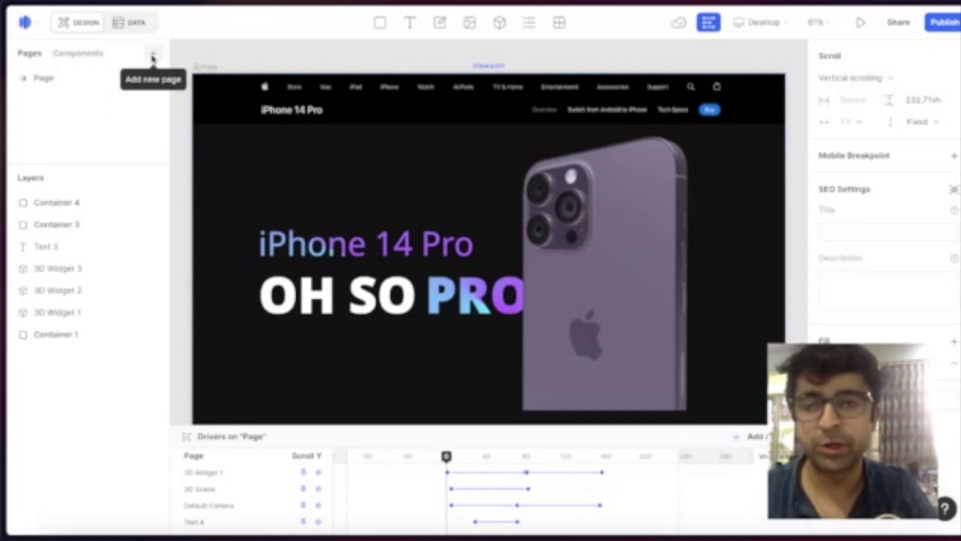
Add a new page named Home with a near-black 131313 fill.
{"action": "left_click", "coordinate": [153, 56]}
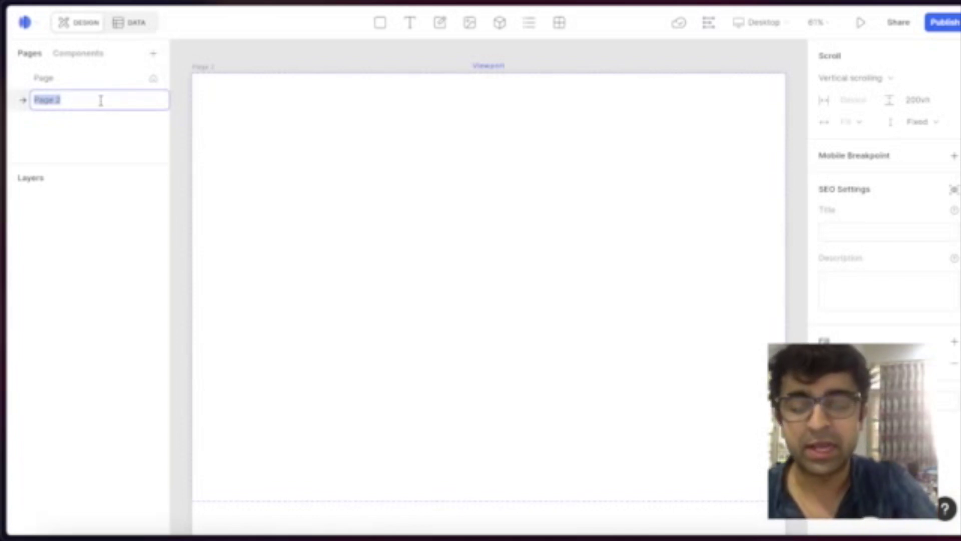
{"action": "type", "text": "Home"}
{"action": "key", "text": "Return"}
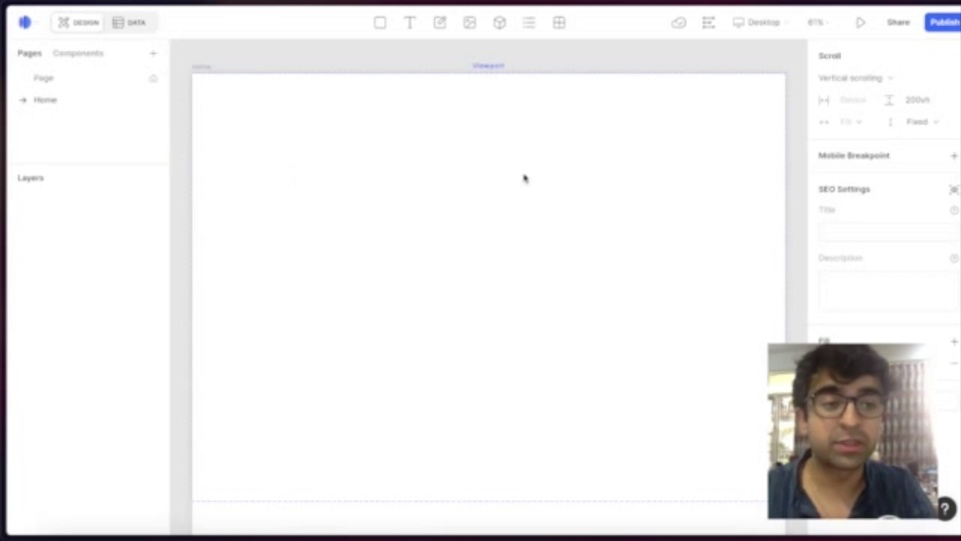
{"action": "left_click", "coordinate": [827, 363]}
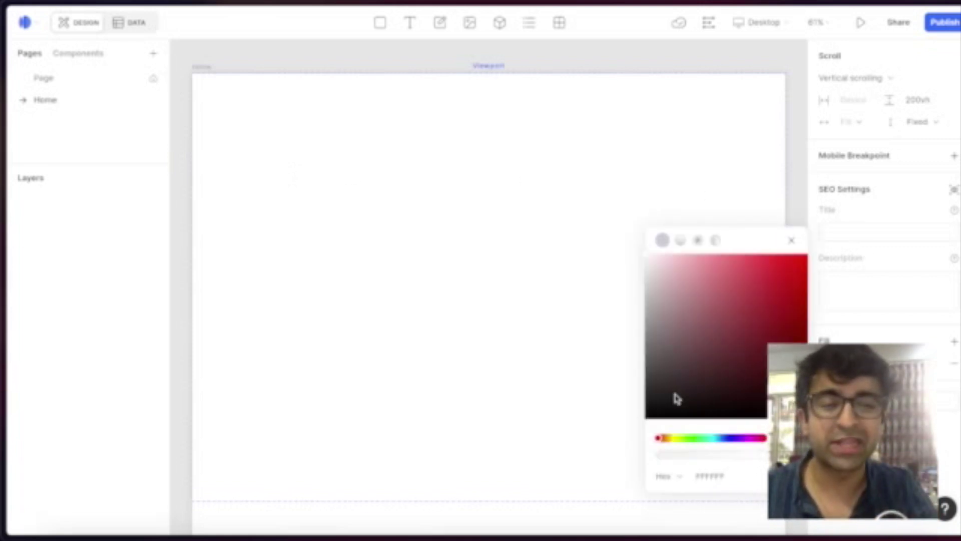
{"action": "left_click_drag", "start_coordinate": [674, 390], "coordinate": [621, 408]}
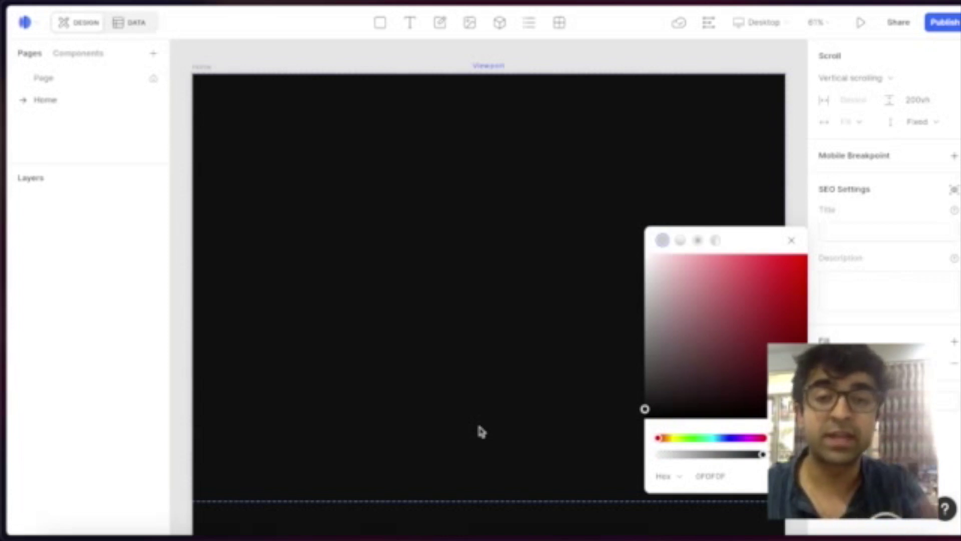
Paste the Apple iPhone 14 Pro navigation bar and place it across the page top.
{"action": "key", "text": "ctrl+v"}
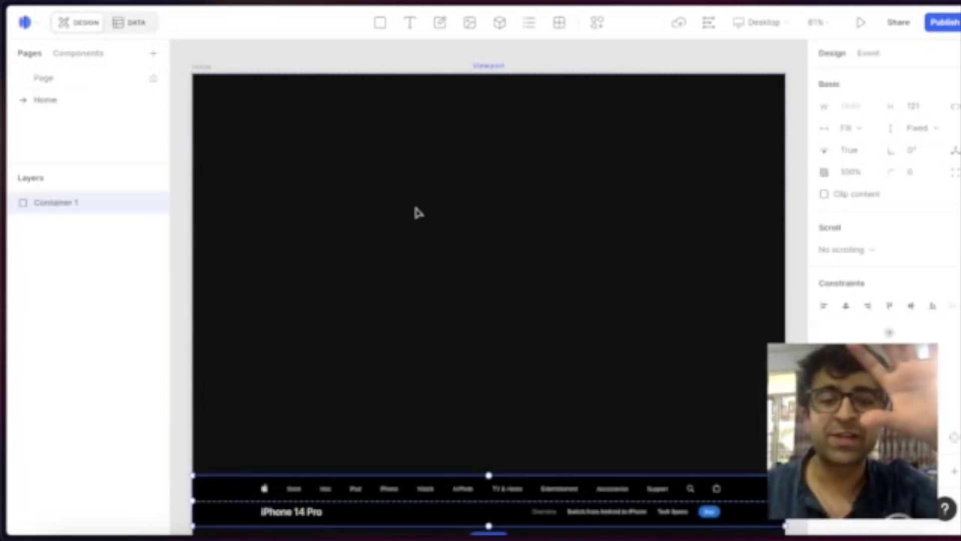
{"action": "left_click_drag", "start_coordinate": [421, 483], "coordinate": [402, 96]}
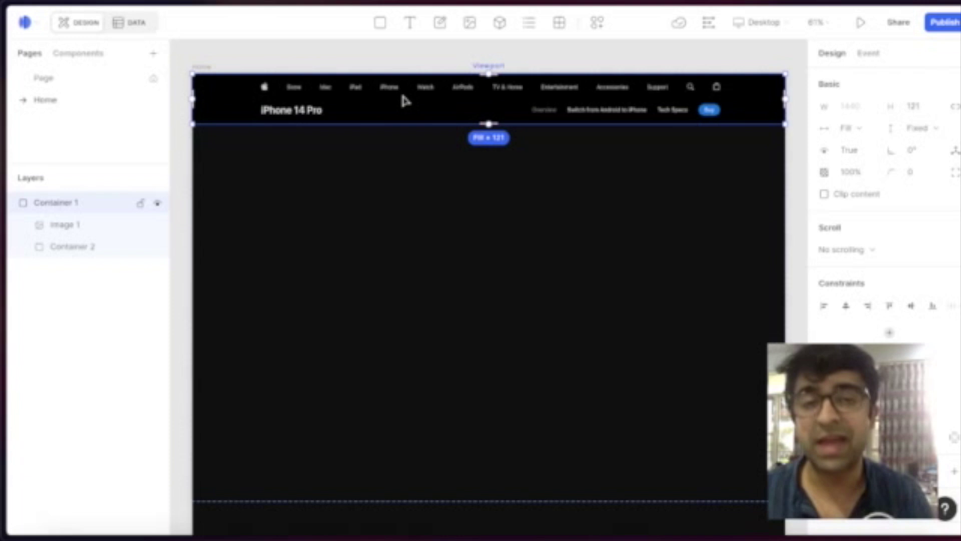
{"action": "left_click", "coordinate": [424, 242]}
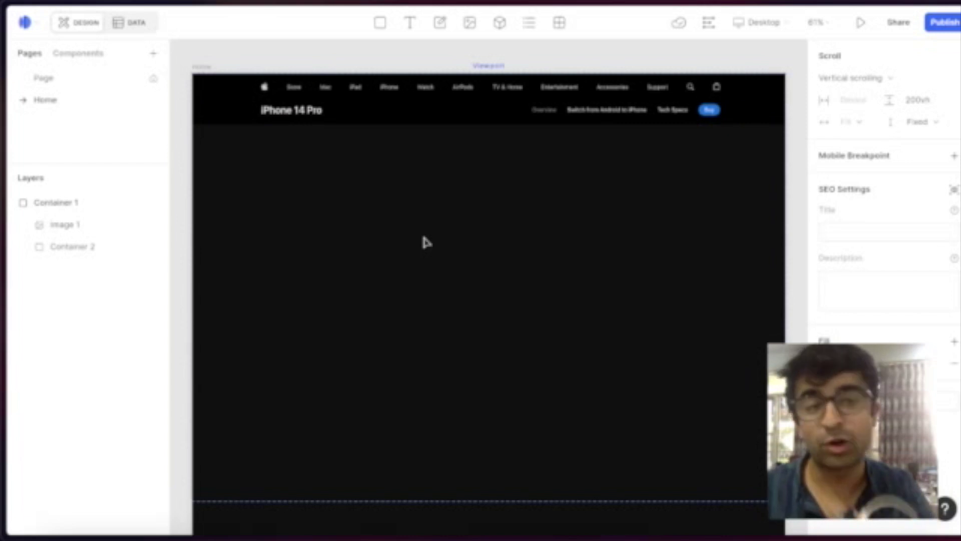
{"action": "key", "text": "super+t"}
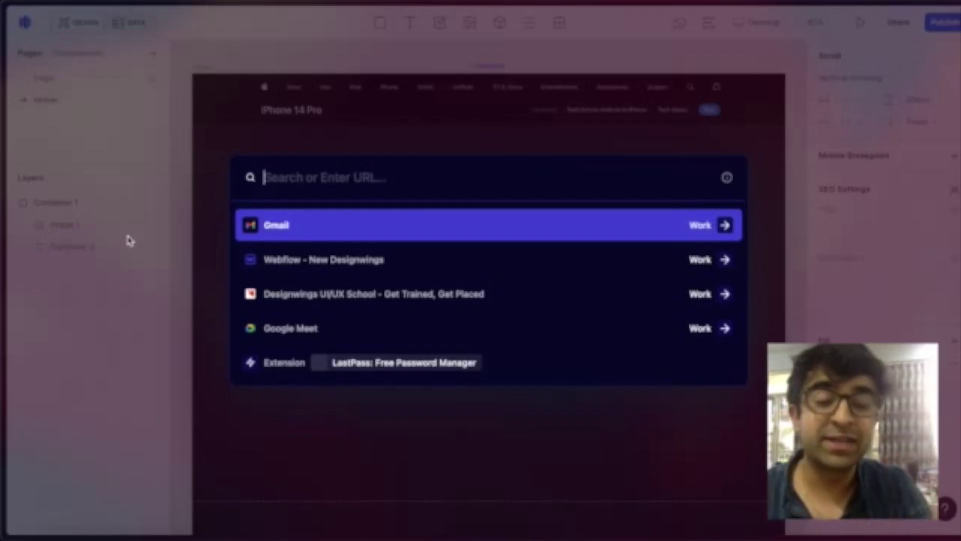
Search Sketchfab for 'iphone 14 pro', showing only downloadable models.
{"action": "type", "text": "sketchf"}
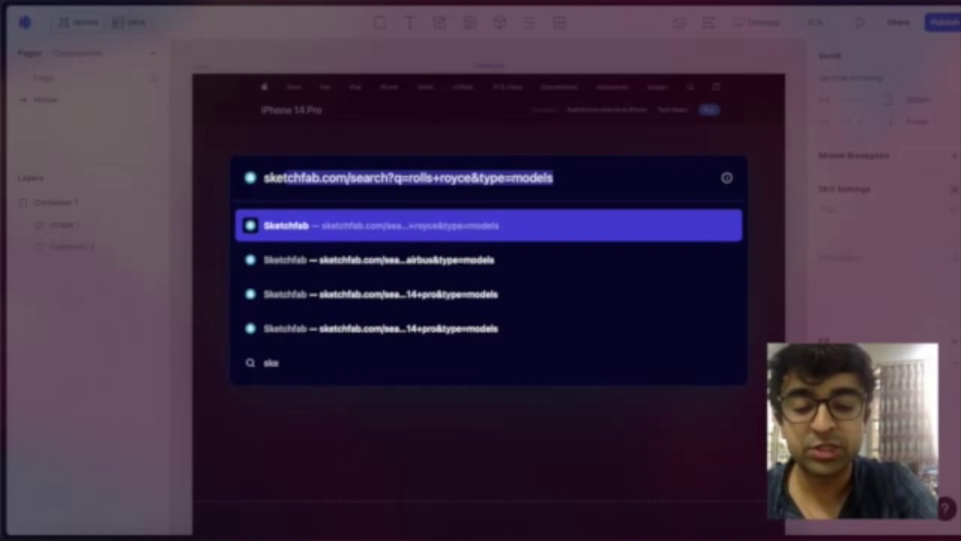
{"action": "type", "text": "a"}
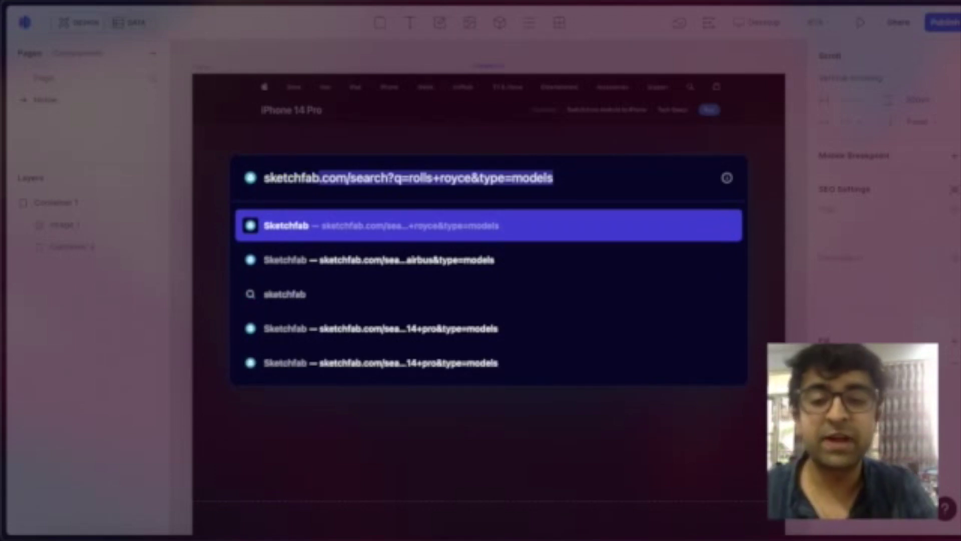
{"action": "type", "text": "b"}
{"action": "left_click", "coordinate": [333, 236]}
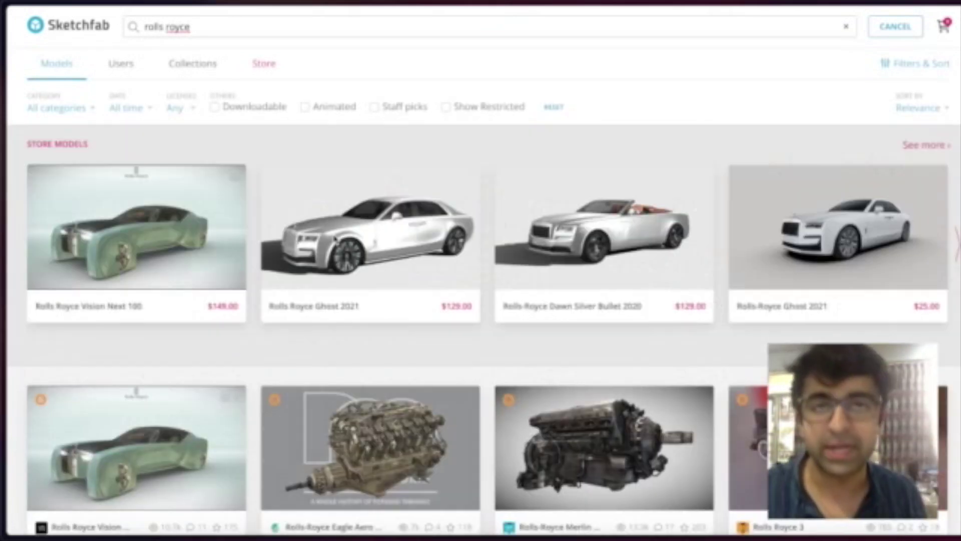
{"action": "triple_click", "coordinate": [202, 21]}
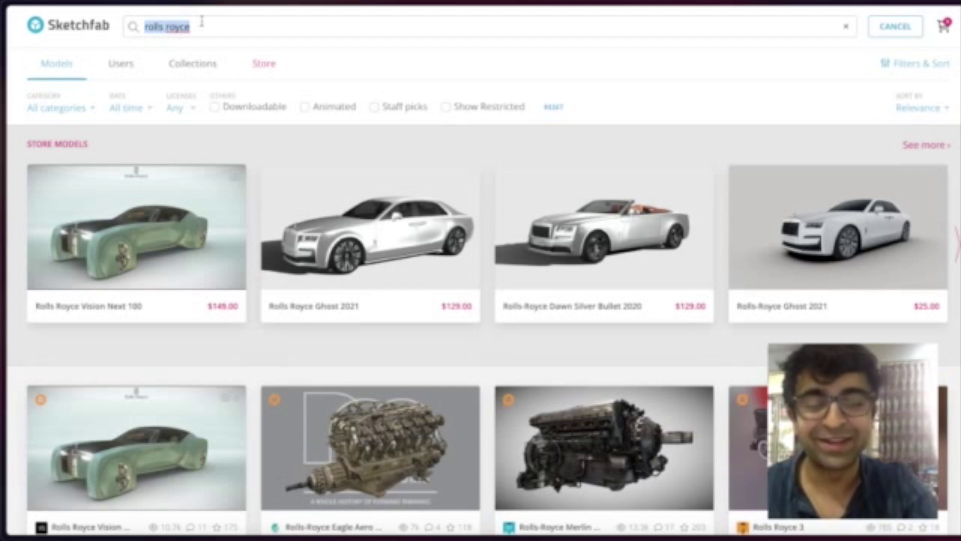
{"action": "type", "text": "iphon"}
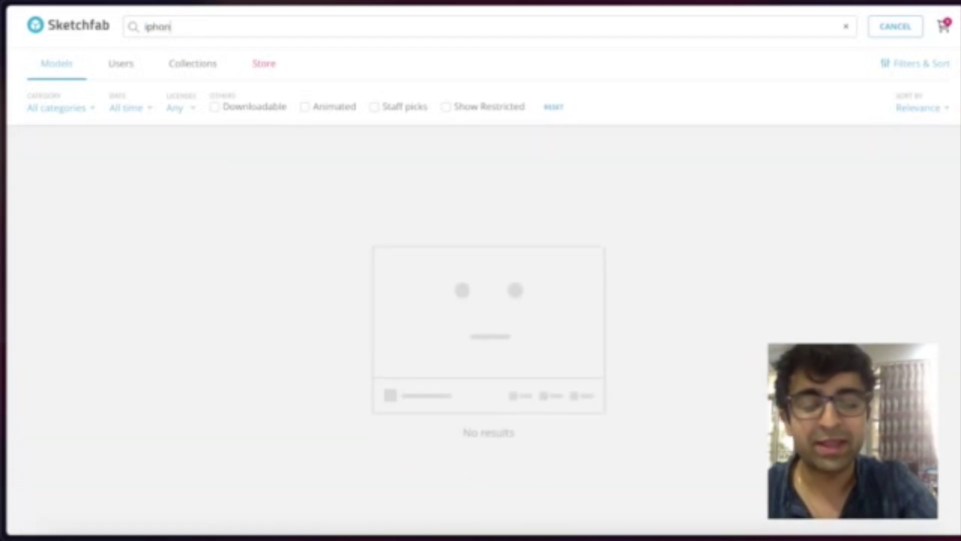
{"action": "type", "text": "e 14"}
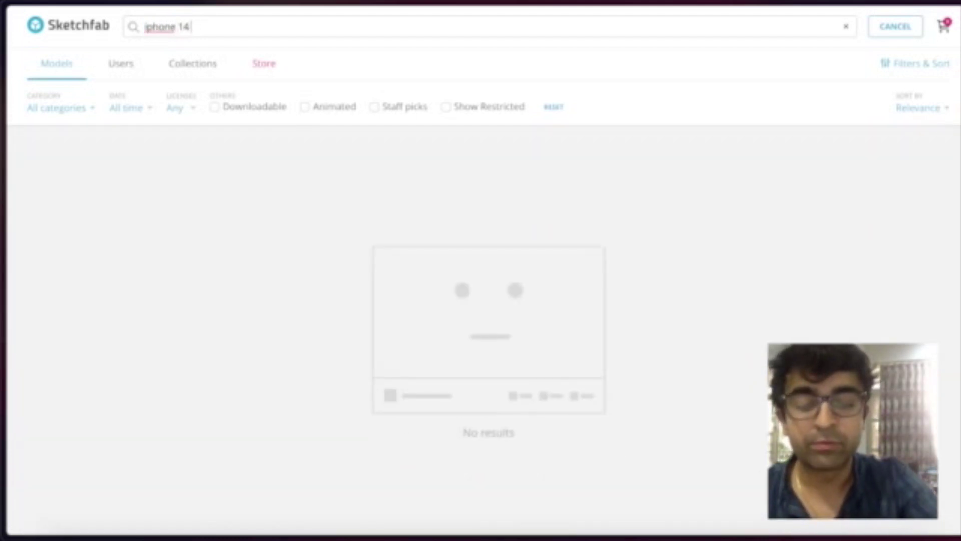
{"action": "type", "text": " pro"}
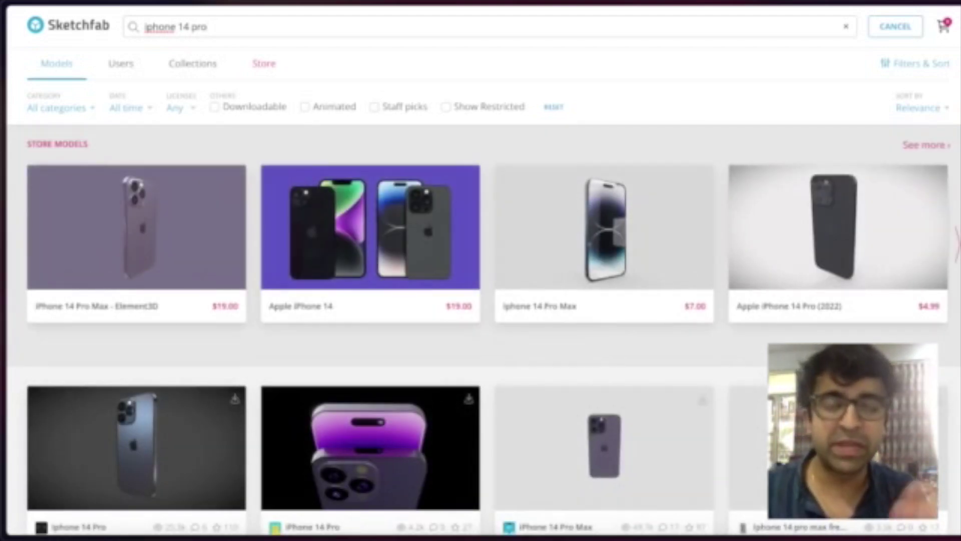
{"action": "left_click", "coordinate": [237, 113]}
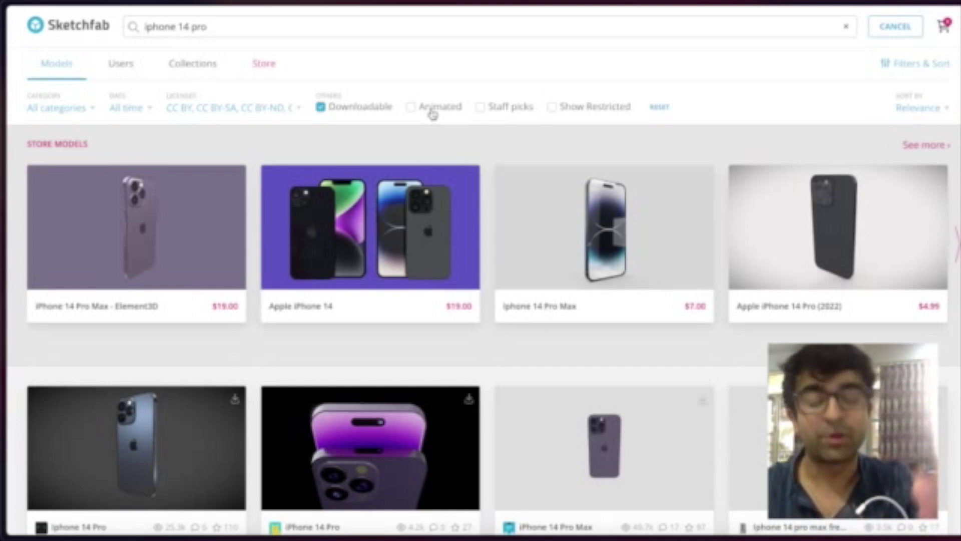
{"action": "scroll", "coordinate": [172, 268], "scroll_direction": "down", "scroll_amount": 3}
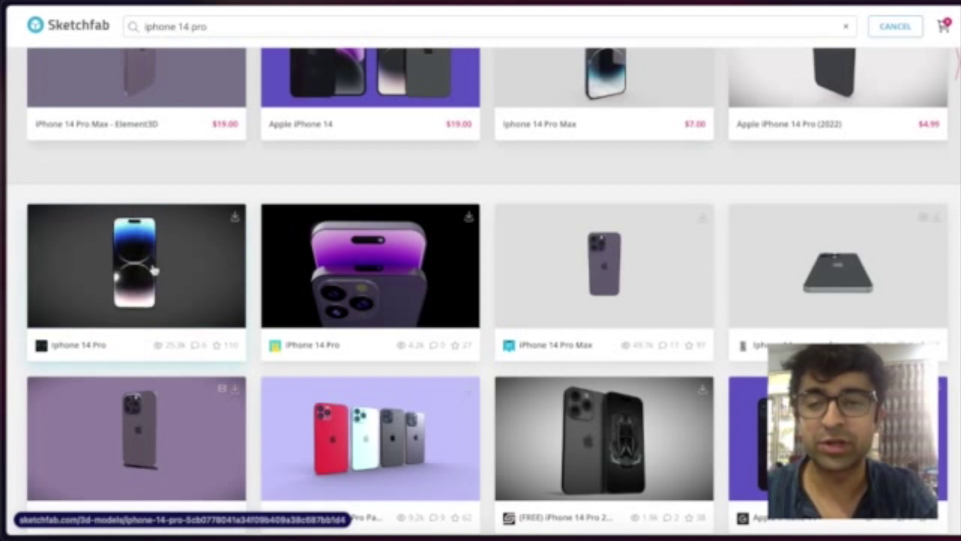
Open the Iphone 14 Pro model page and bring up its download options.
{"action": "left_click", "coordinate": [151, 266]}
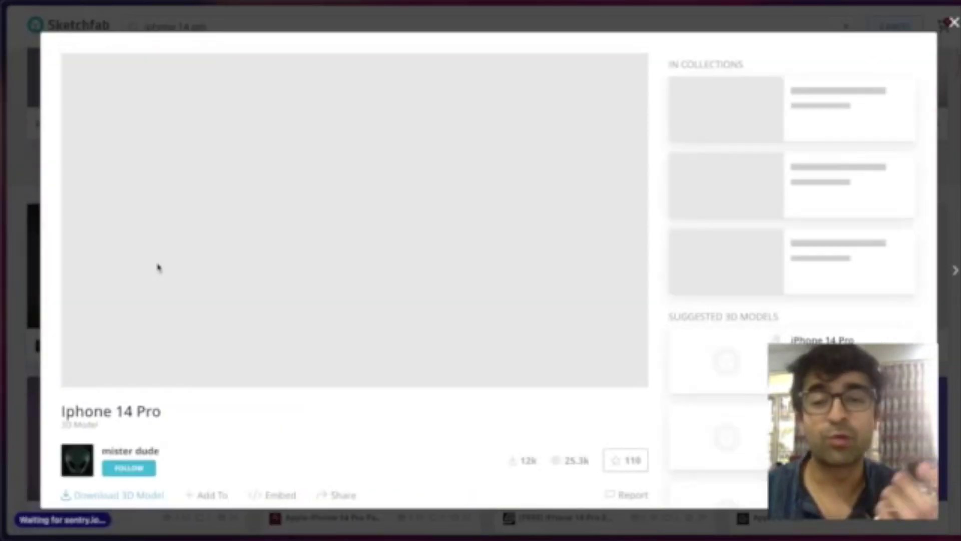
{"action": "scroll", "coordinate": [158, 268], "scroll_direction": "down", "scroll_amount": 2}
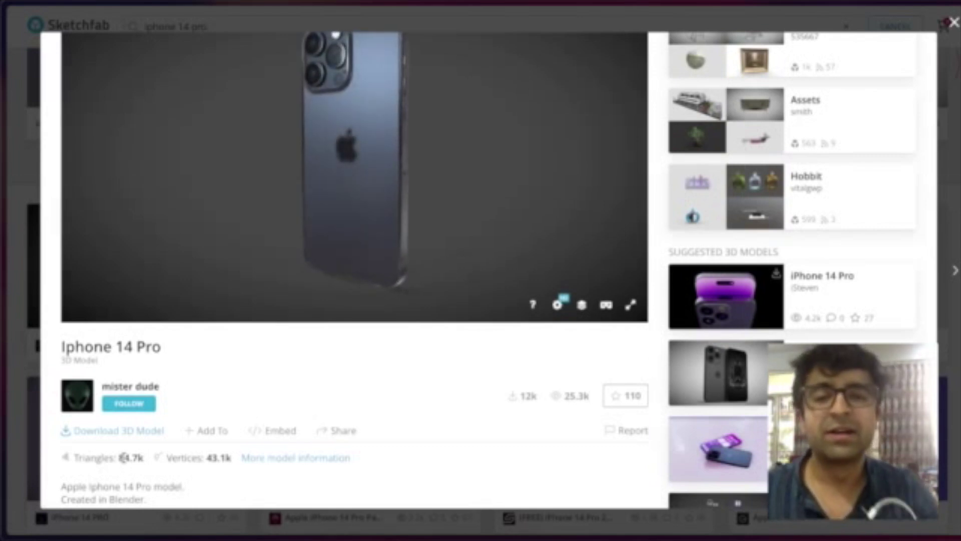
{"action": "scroll", "coordinate": [286, 455], "scroll_direction": "up", "scroll_amount": 2}
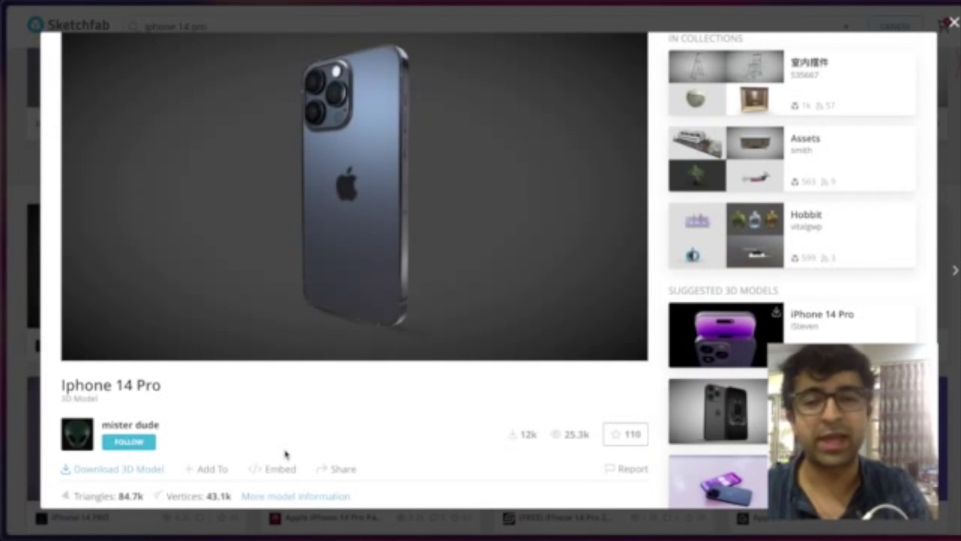
{"action": "left_click", "coordinate": [107, 471]}
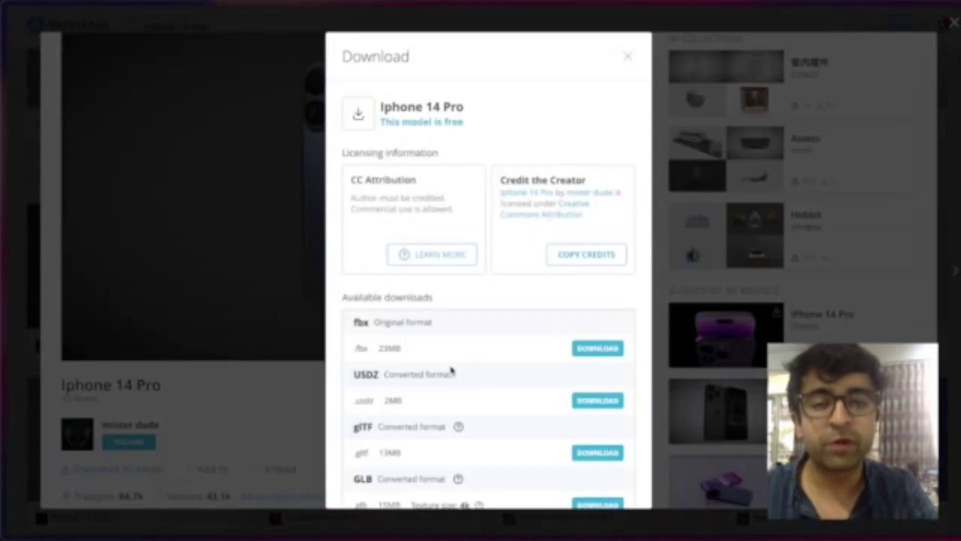
{"action": "scroll", "coordinate": [451, 369], "scroll_direction": "down", "scroll_amount": 3}
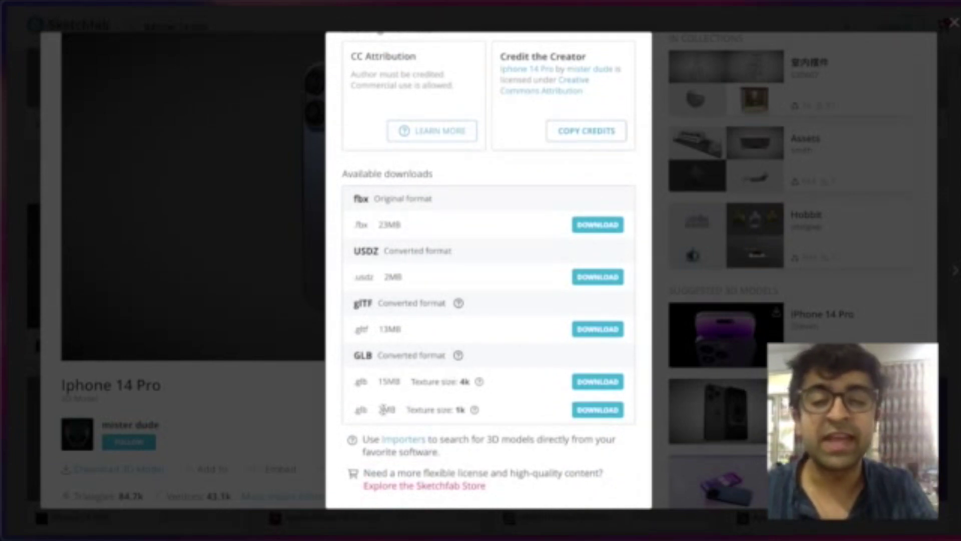
Download the 3MB GLB with 1k textures and return to the Dora tab.
{"action": "double_click", "coordinate": [383, 410]}
{"action": "left_click", "coordinate": [360, 349]}
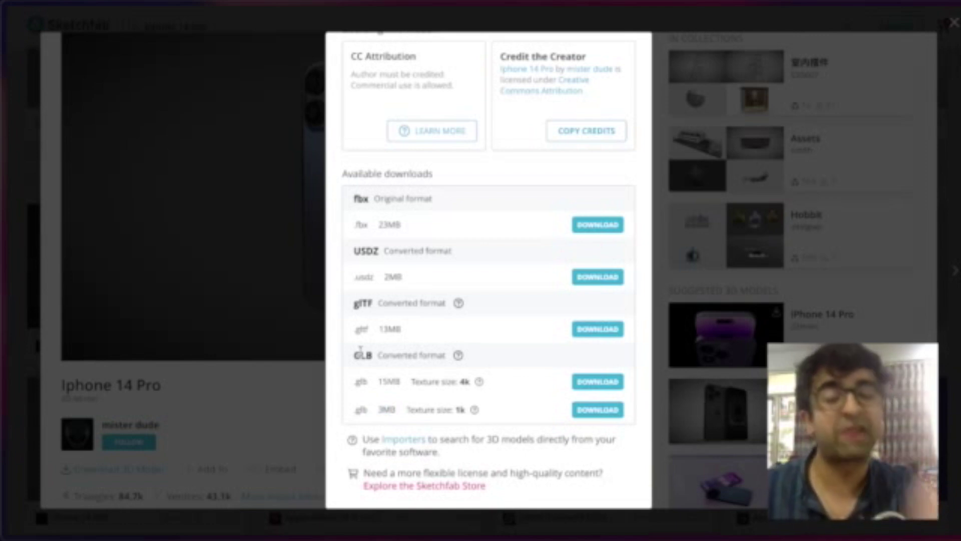
{"action": "double_click", "coordinate": [383, 410]}
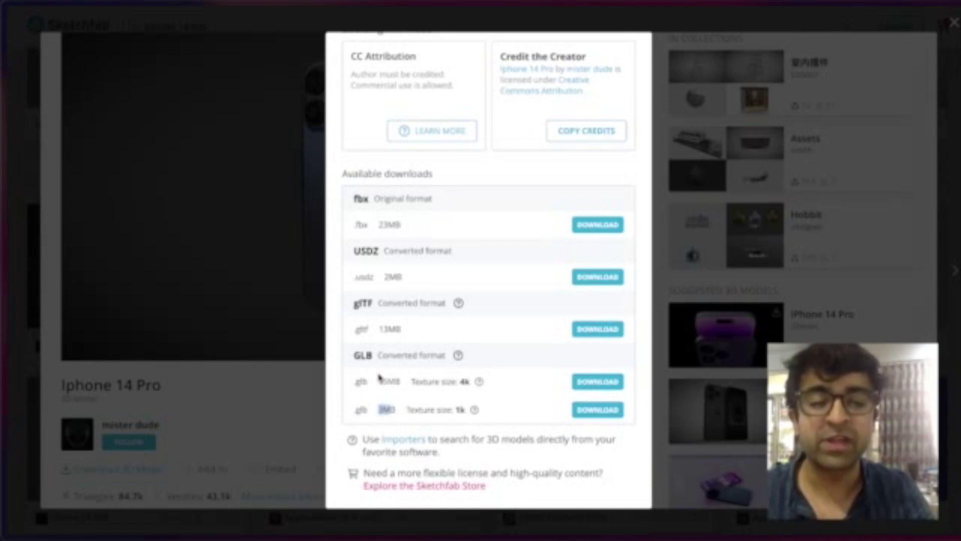
{"action": "left_click_drag", "start_coordinate": [379, 382], "coordinate": [389, 375]}
{"action": "double_click", "coordinate": [387, 409]}
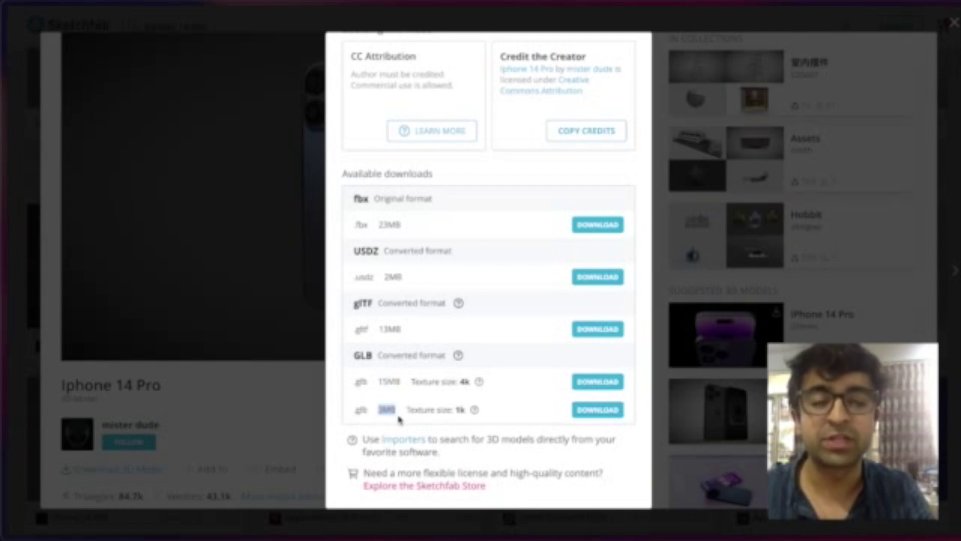
{"action": "left_click", "coordinate": [612, 410]}
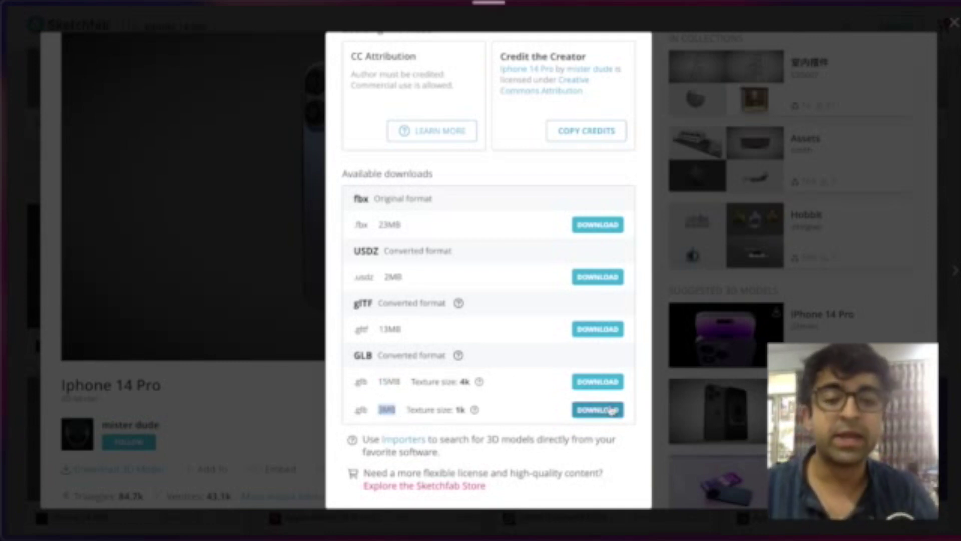
{"action": "left_click", "coordinate": [53, 175]}
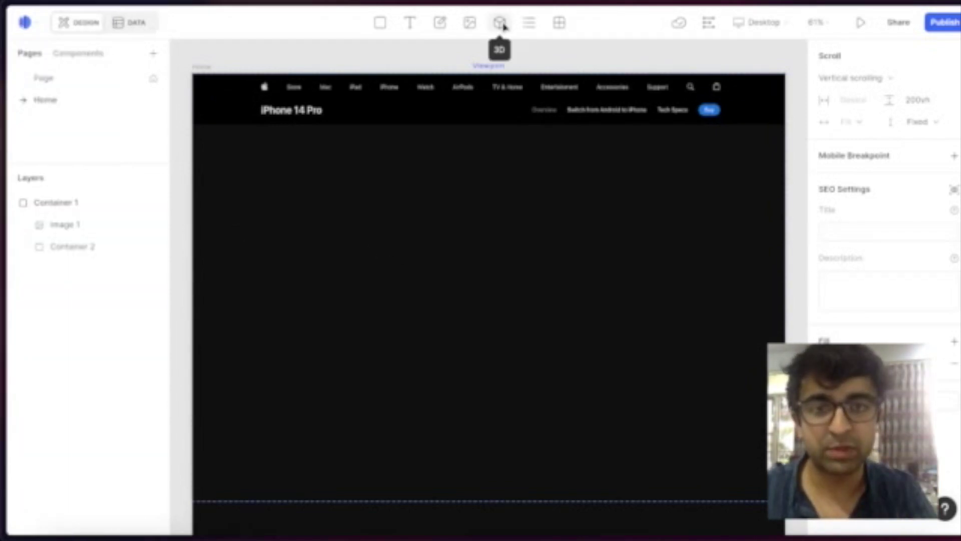
Draw a 3D widget under the navigation bar and set its width to Fill space.
{"action": "left_click", "coordinate": [500, 22]}
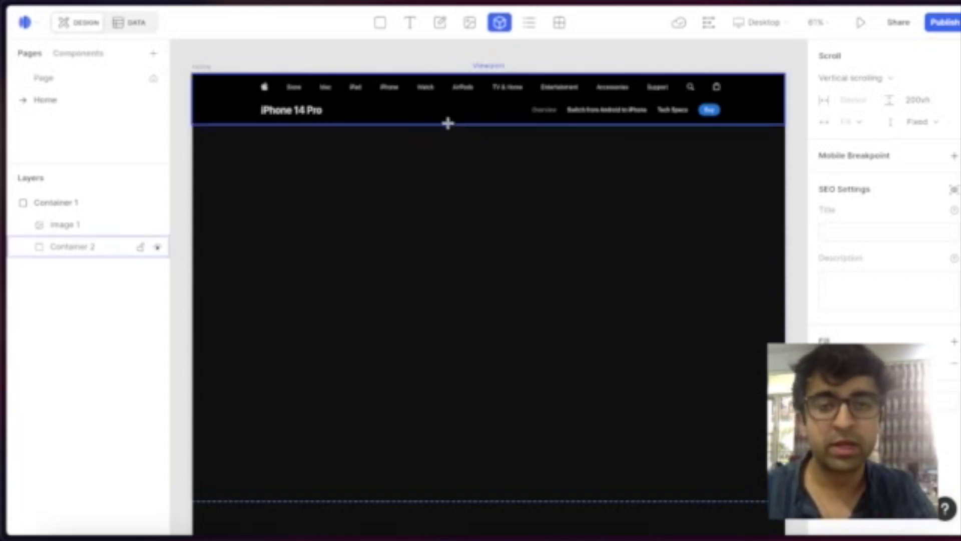
{"action": "left_click_drag", "start_coordinate": [440, 129], "coordinate": [779, 490]}
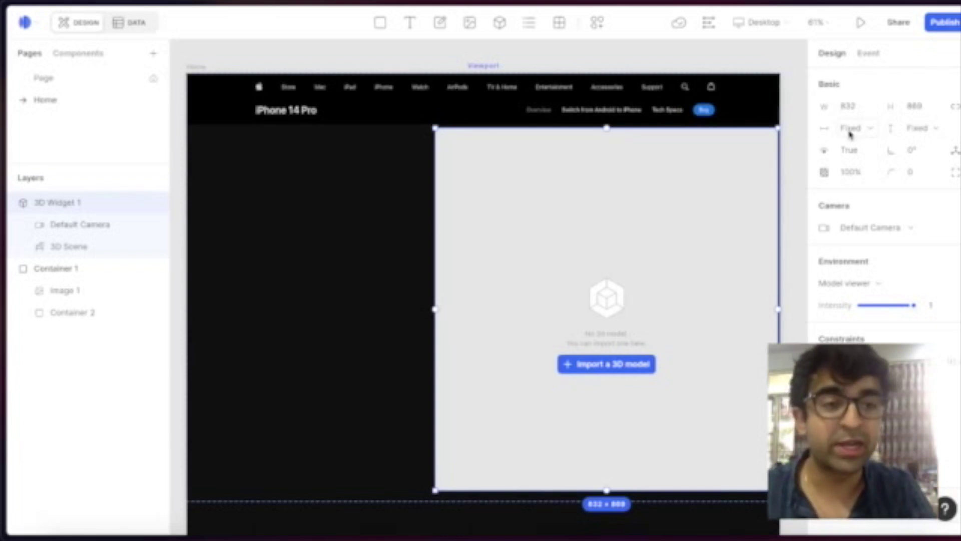
{"action": "left_click", "coordinate": [854, 130]}
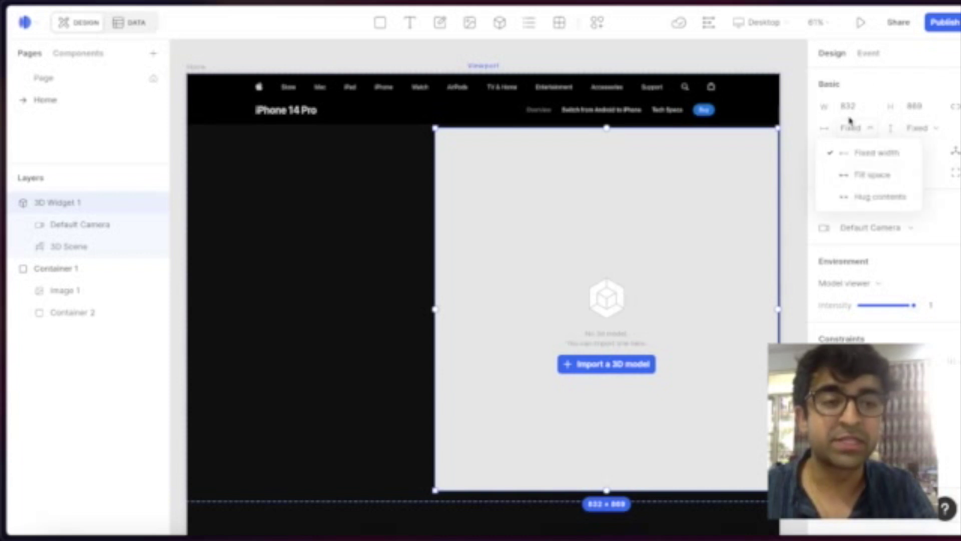
{"action": "left_click", "coordinate": [874, 180]}
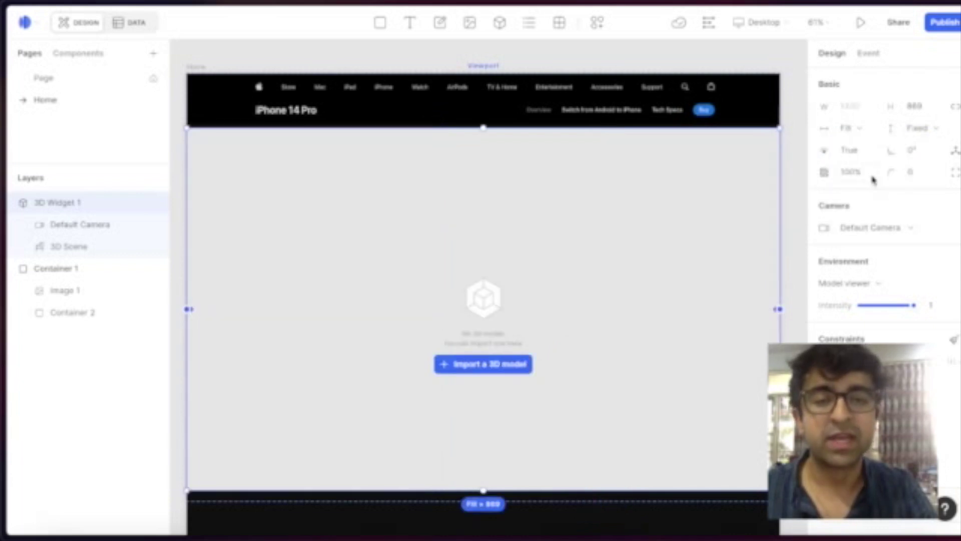
{"action": "left_click", "coordinate": [488, 367]}
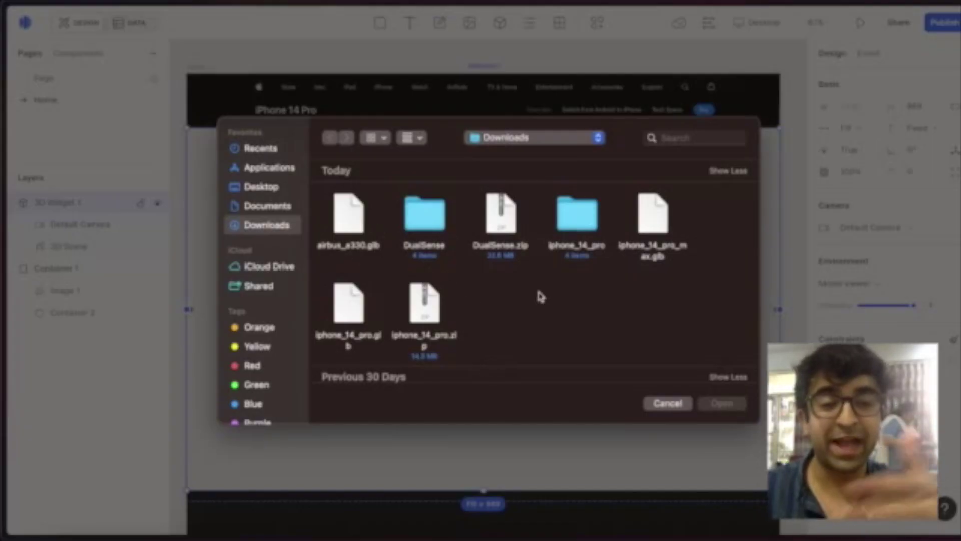
Import iphone_14_pro.glb from Downloads into the 3D widget.
{"action": "left_click", "coordinate": [348, 317]}
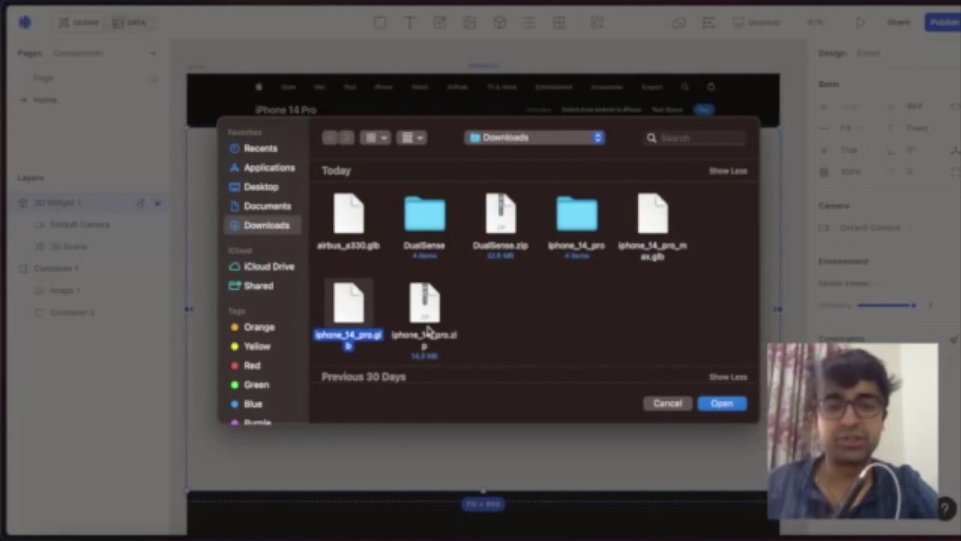
{"action": "left_click", "coordinate": [724, 404]}
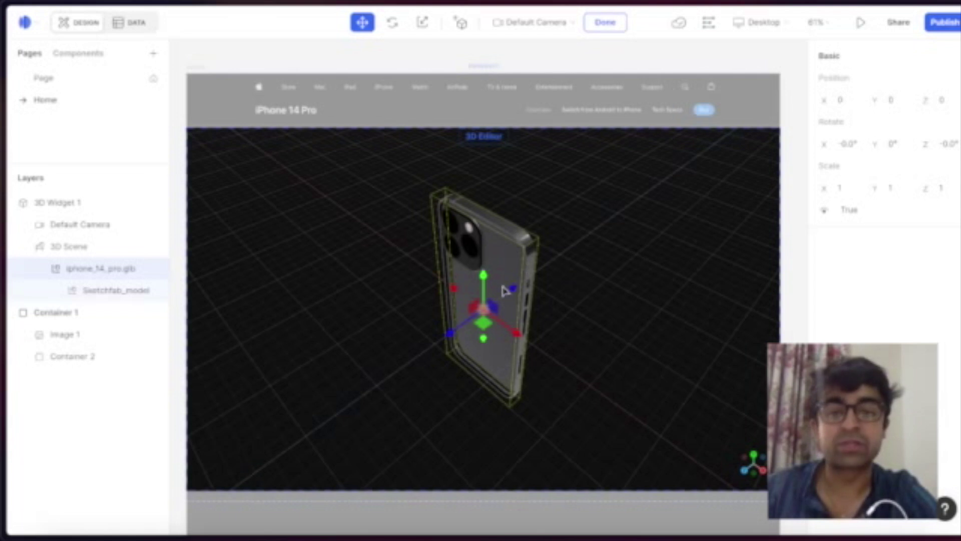
Orbit the scene, reposition the iPhone model into a tilted pose, and exit the 3D editor.
{"action": "left_click_drag", "start_coordinate": [586, 345], "coordinate": [578, 313]}
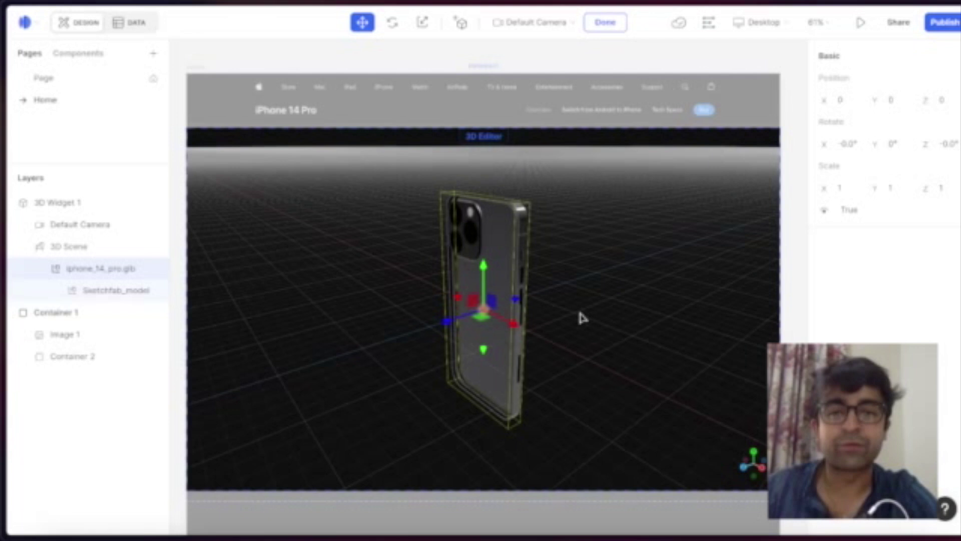
{"action": "left_click_drag", "start_coordinate": [581, 317], "coordinate": [608, 314]}
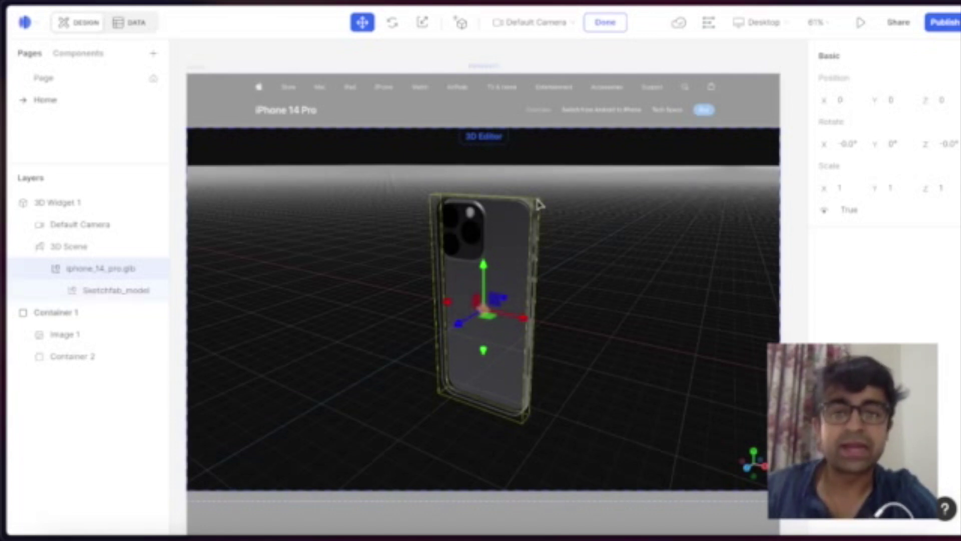
{"action": "scroll", "coordinate": [538, 204], "scroll_direction": "up", "scroll_amount": 8}
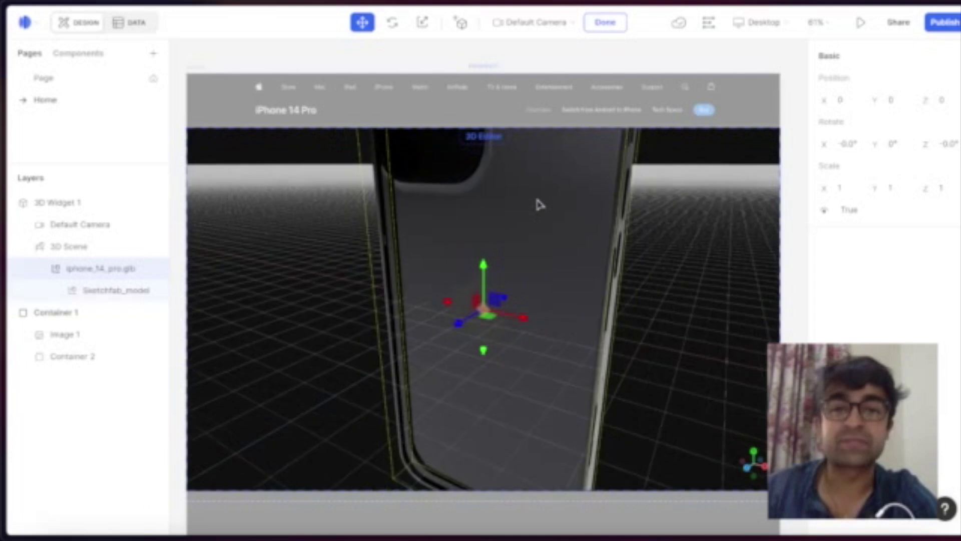
{"action": "left_click", "coordinate": [629, 277]}
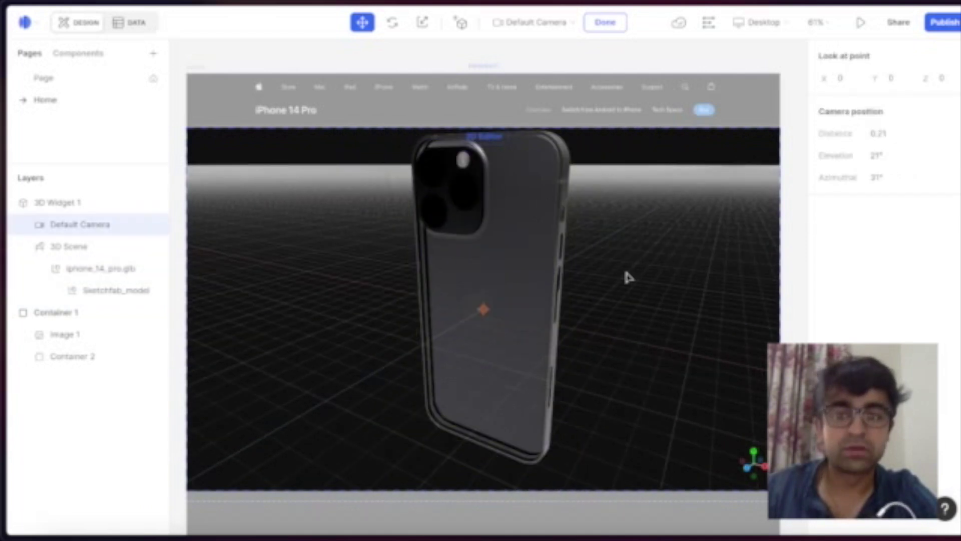
{"action": "left_click", "coordinate": [521, 266]}
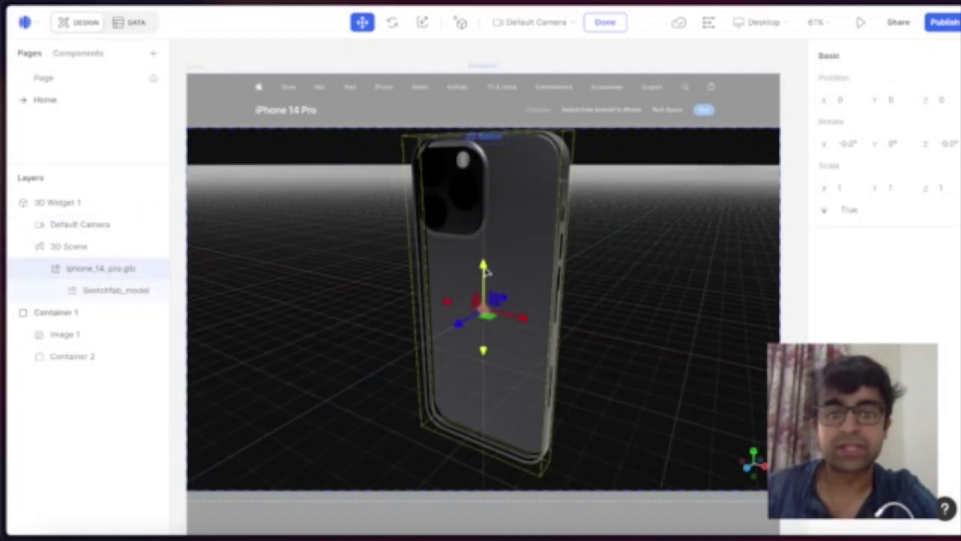
{"action": "left_click_drag", "start_coordinate": [486, 270], "coordinate": [794, 170]}
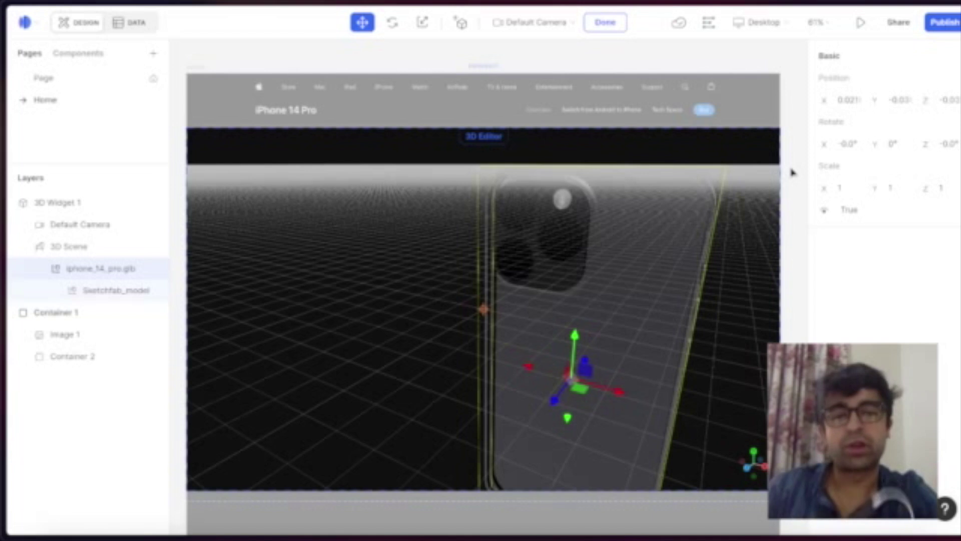
{"action": "key", "text": "Escape"}
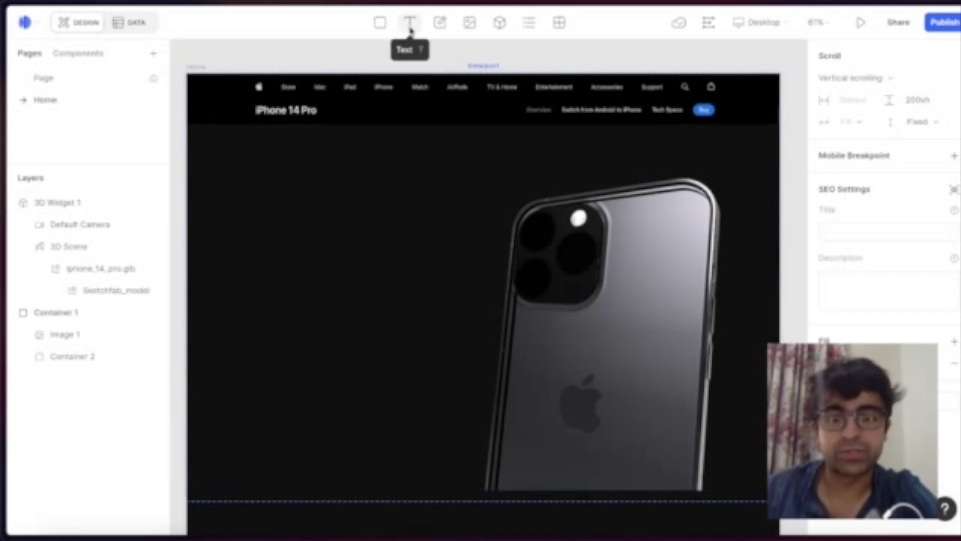
Add a 'iPhone 14 Pro. Oh So Pro' text box left of the phone, layered below 3D Widget 1.
{"action": "left_click", "coordinate": [410, 25]}
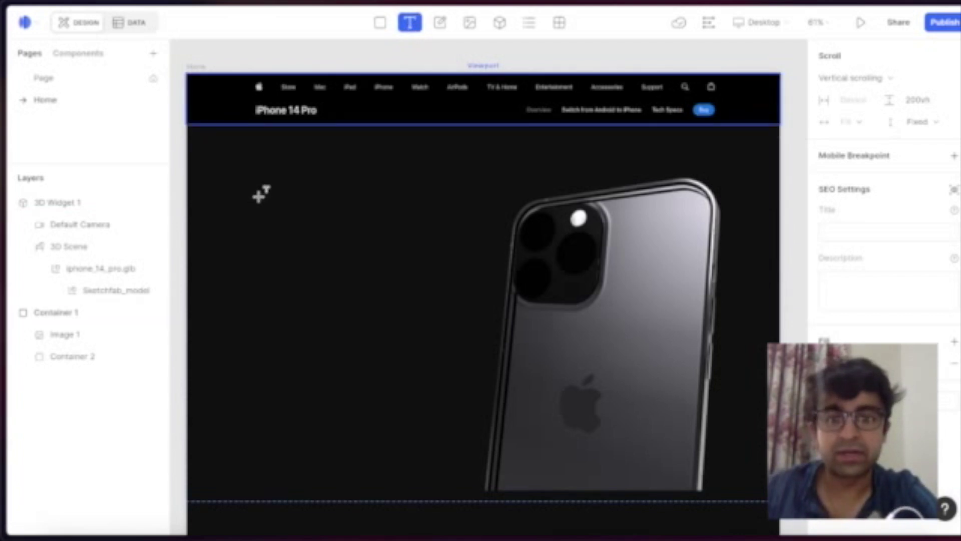
{"action": "left_click_drag", "start_coordinate": [260, 195], "coordinate": [522, 361]}
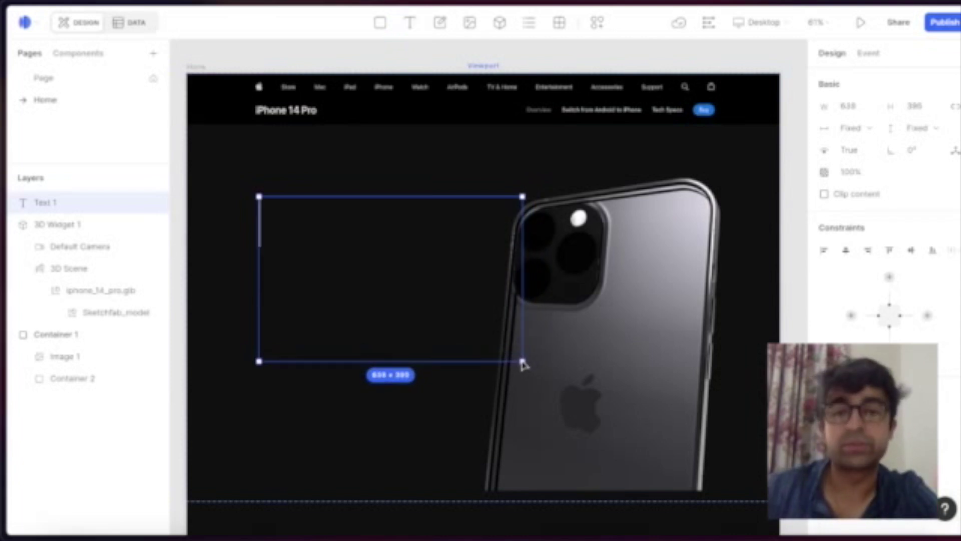
{"action": "type", "text": "iPhone 14 Pro. Oh So Pro"}
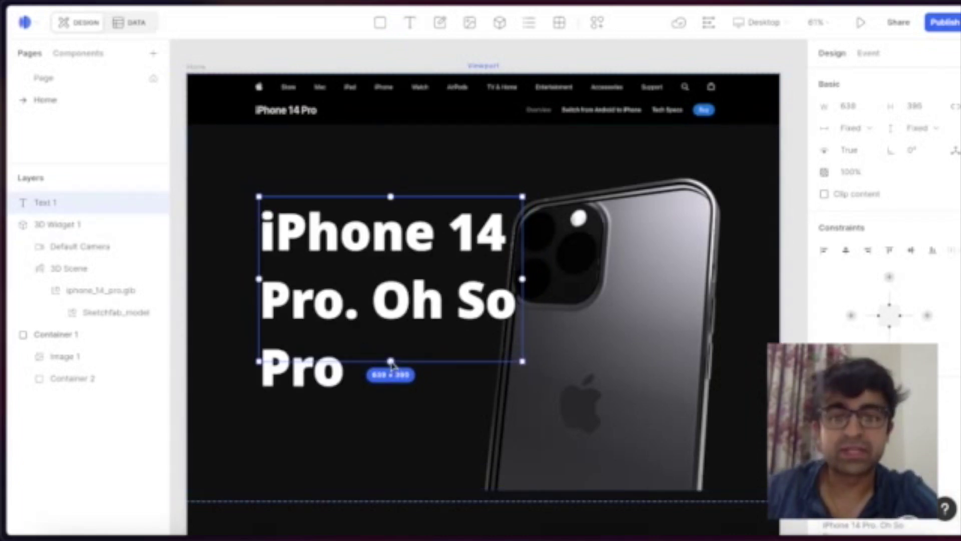
{"action": "left_click_drag", "start_coordinate": [521, 361], "coordinate": [523, 388]}
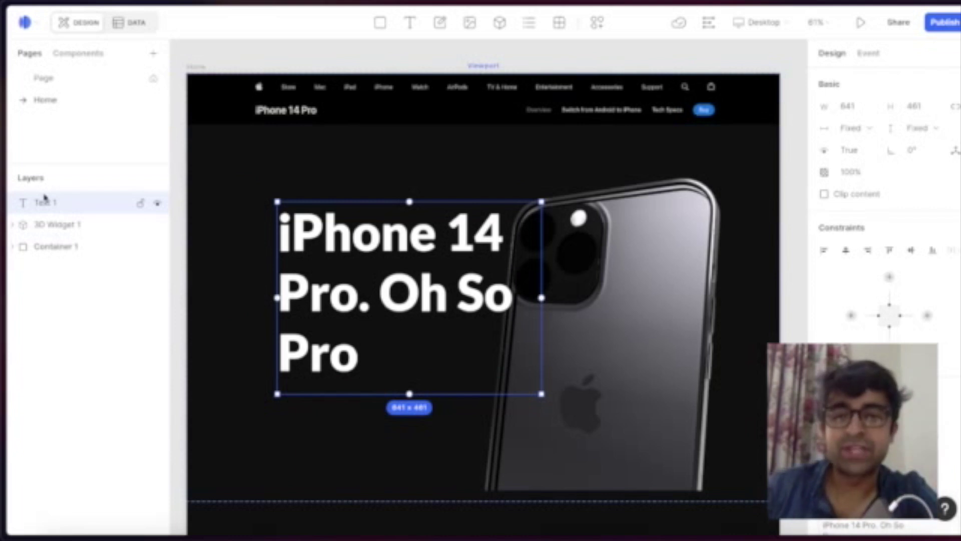
{"action": "left_click_drag", "start_coordinate": [42, 202], "coordinate": [42, 234]}
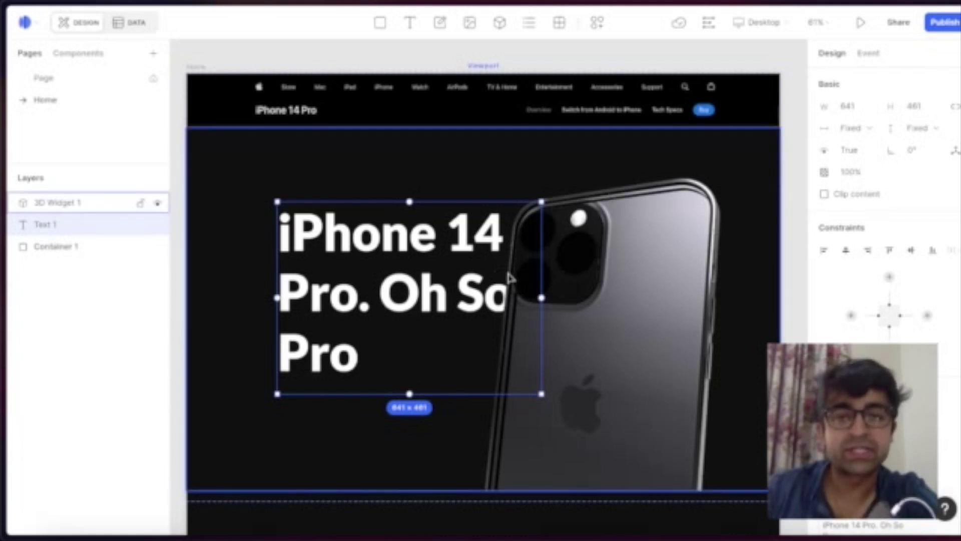
{"action": "key", "text": "Escape"}
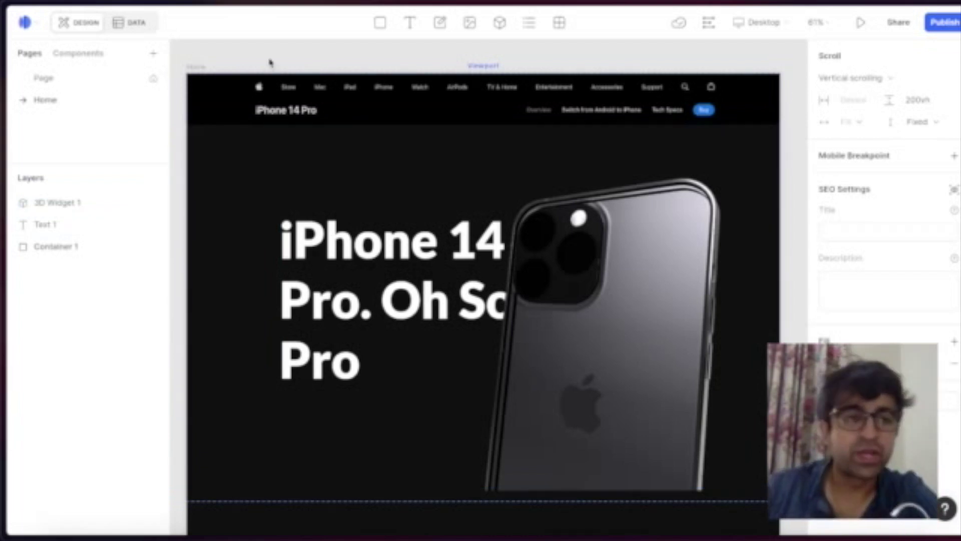
Keep the Home page's scroll option set to Vertical scrolling.
{"action": "left_click", "coordinate": [860, 80]}
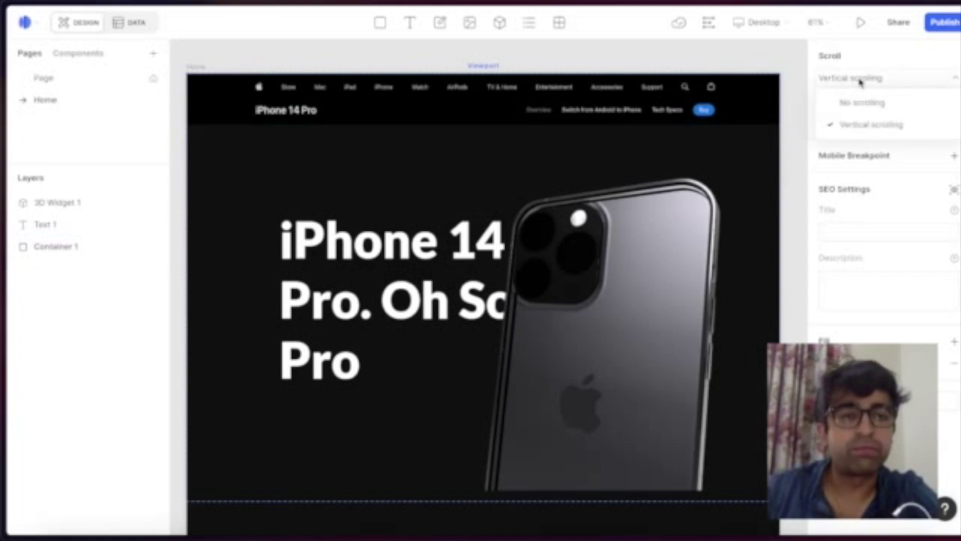
{"action": "left_click", "coordinate": [856, 129]}
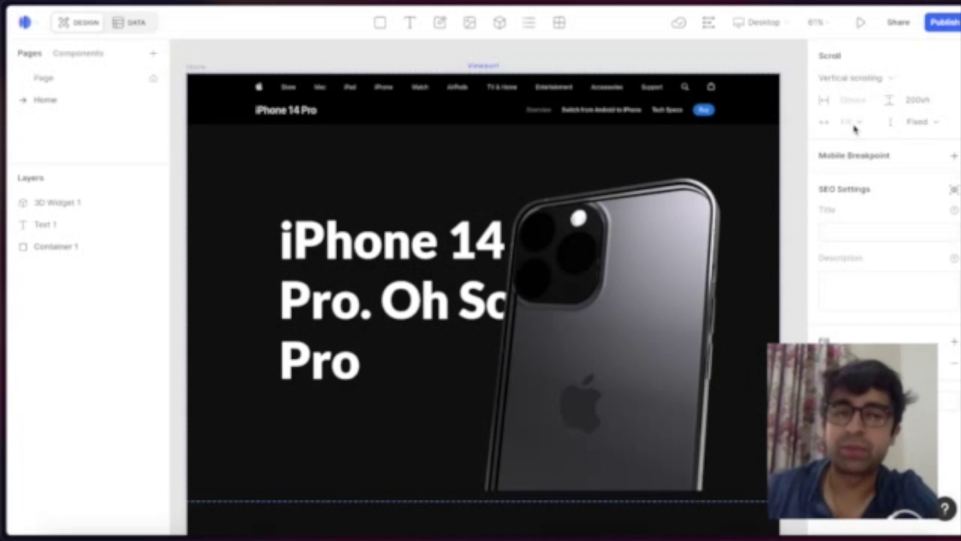
{"action": "scroll", "coordinate": [742, 145], "scroll_direction": "down", "scroll_amount": 5, "text": "ctrl"}
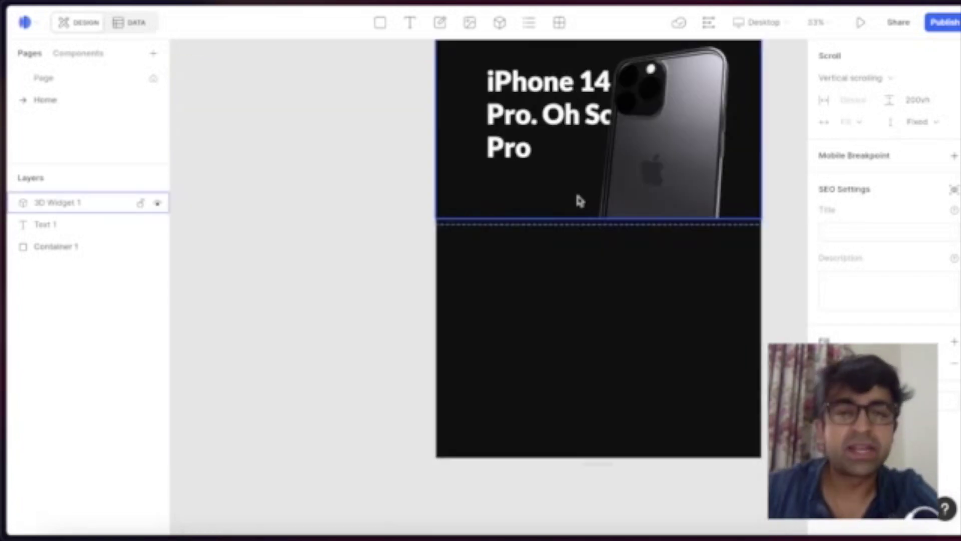
Open the Scroll Y keyframe timeline, scrub it, and add 3D Widget 1 as a driver.
{"action": "left_click", "coordinate": [708, 23]}
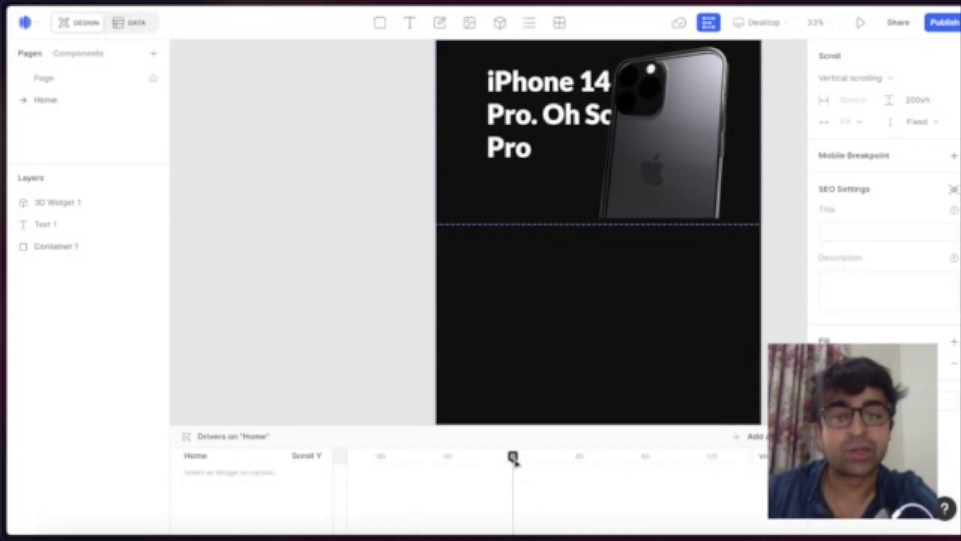
{"action": "left_click_drag", "start_coordinate": [514, 459], "coordinate": [675, 461]}
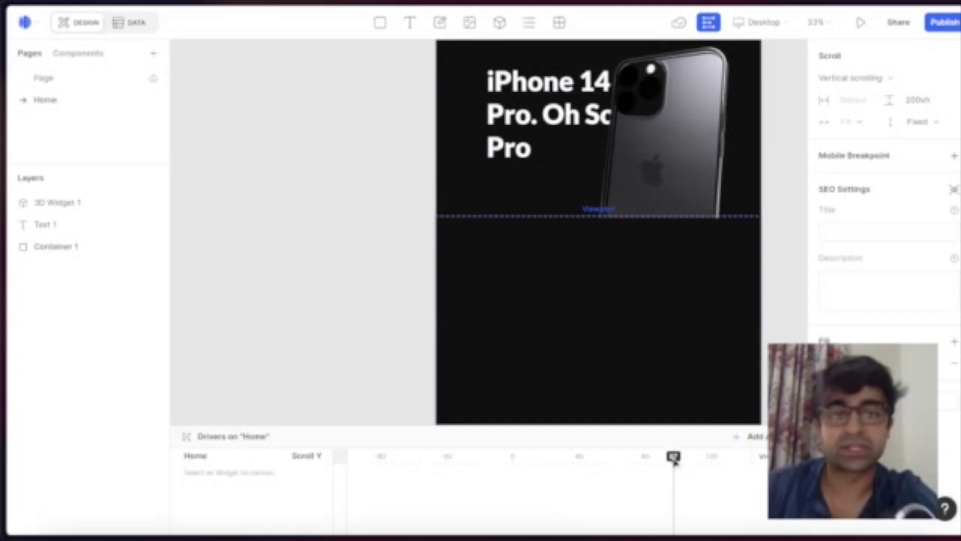
{"action": "left_click_drag", "start_coordinate": [675, 461], "coordinate": [515, 465]}
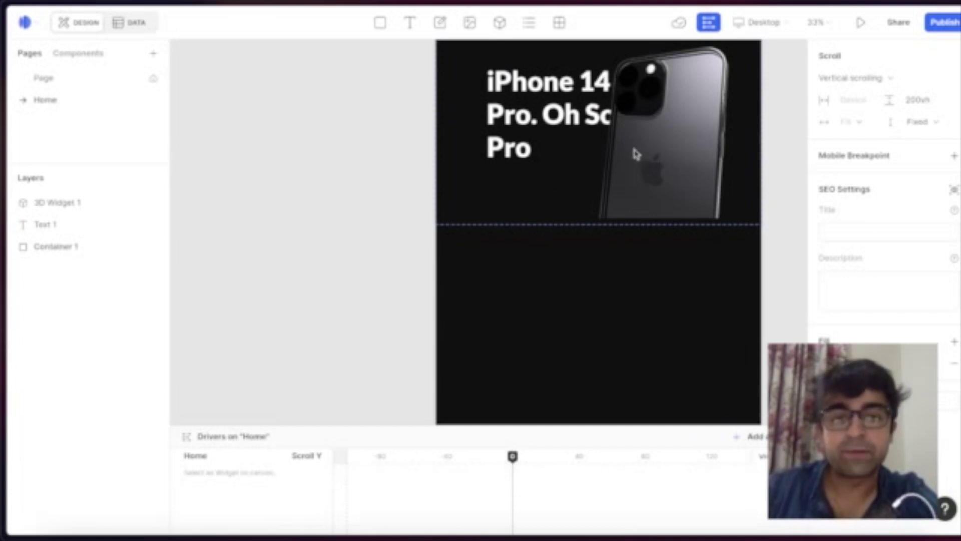
{"action": "left_click", "coordinate": [639, 165]}
{"action": "left_click", "coordinate": [643, 167]}
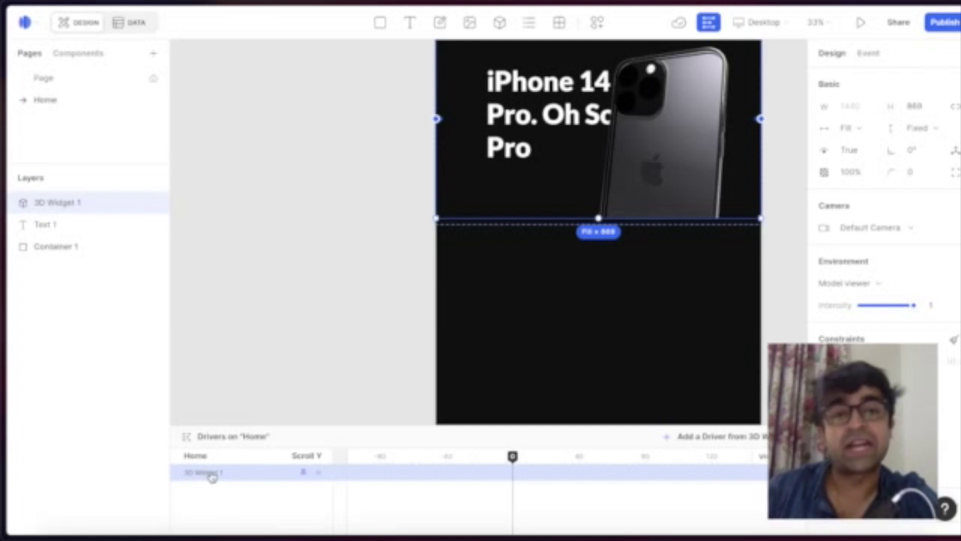
Keyframe 3D Widget 1 at scroll 0, then move it down into view around 88.
{"action": "left_click", "coordinate": [318, 473]}
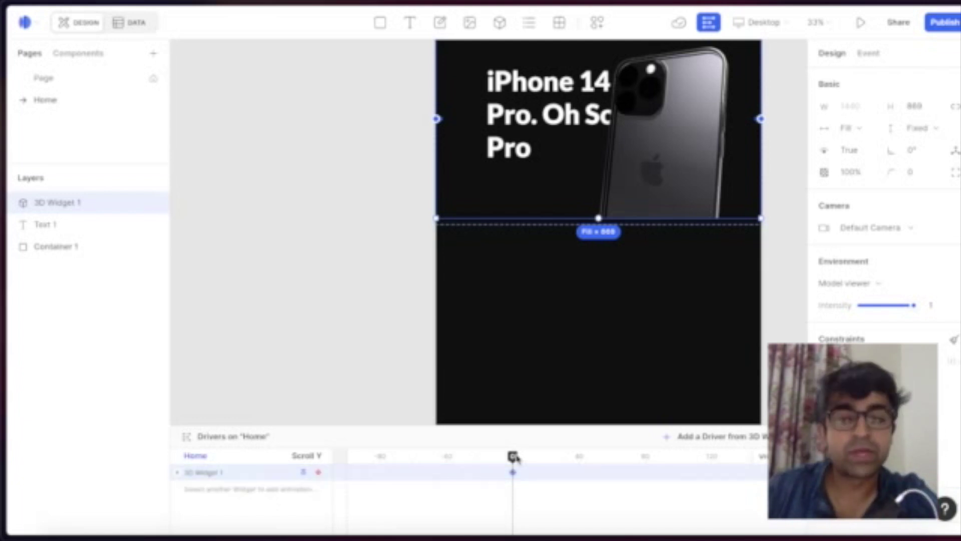
{"action": "left_click_drag", "start_coordinate": [514, 457], "coordinate": [676, 461]}
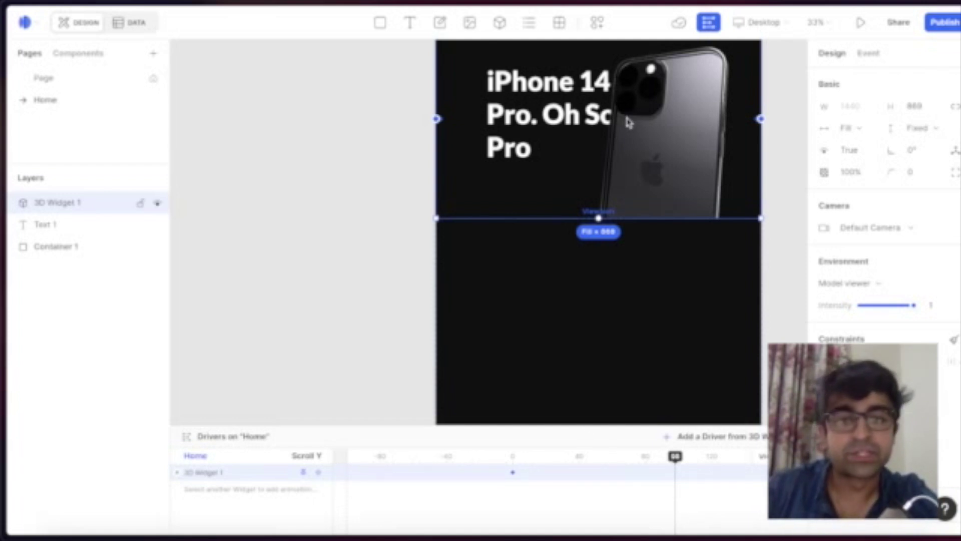
{"action": "key", "text": "shift+Down"}
{"action": "key", "text": "shift+Down"}
{"action": "key", "text": "shift+Down"}
{"action": "key", "text": "shift+Down"}
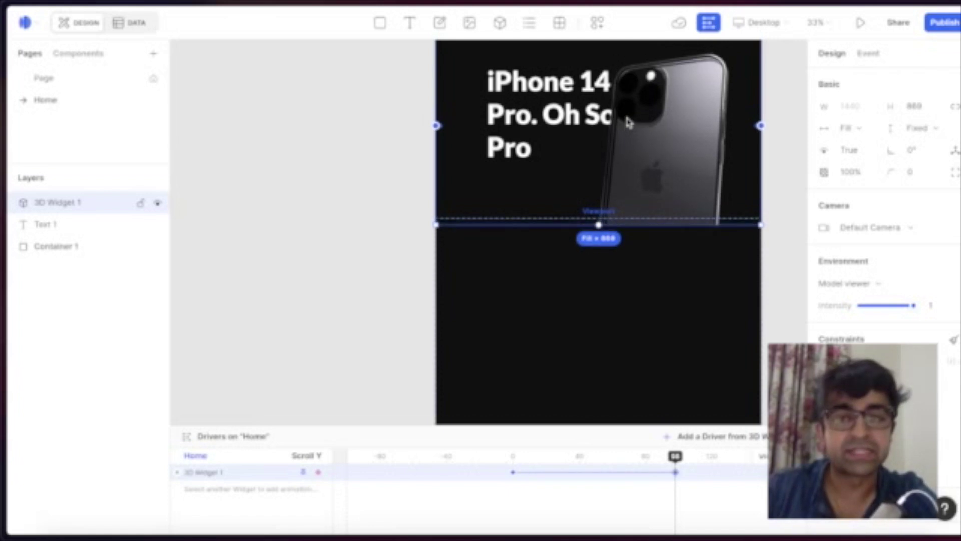
{"action": "key", "text": "shift+Down"}
{"action": "key", "text": "shift+Down"}
{"action": "key", "text": "shift+Down"}
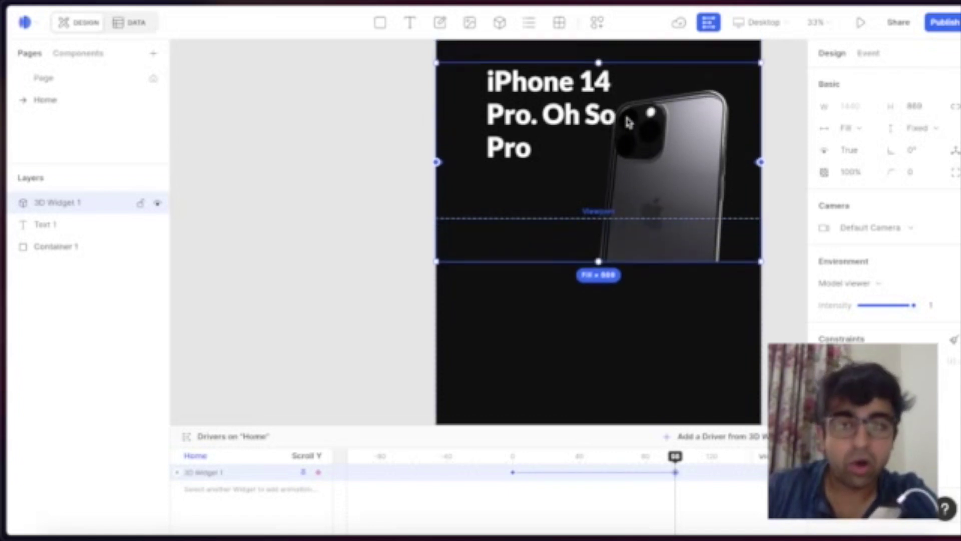
{"action": "left_click_drag", "start_coordinate": [666, 248], "coordinate": [668, 369]}
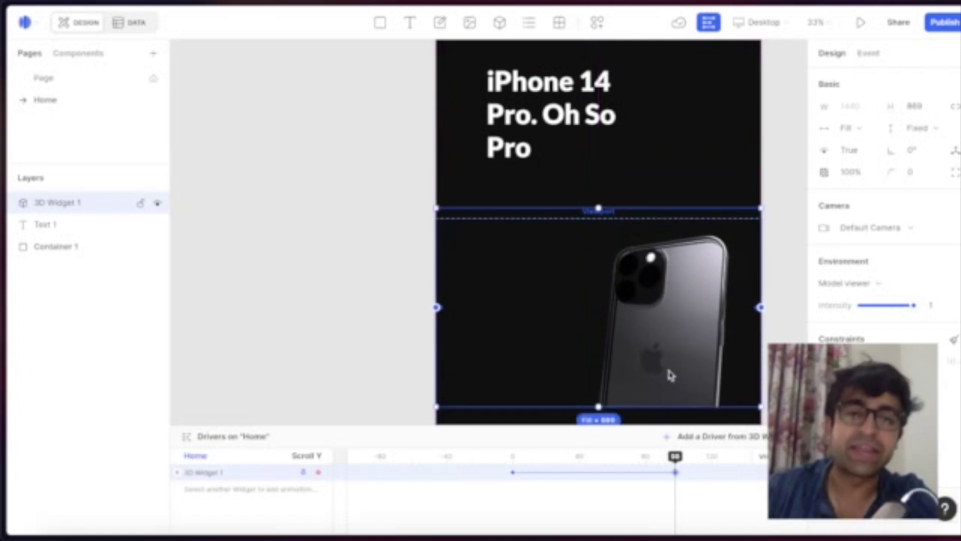
{"action": "key", "text": "shift+Down"}
{"action": "key", "text": "shift+Down"}
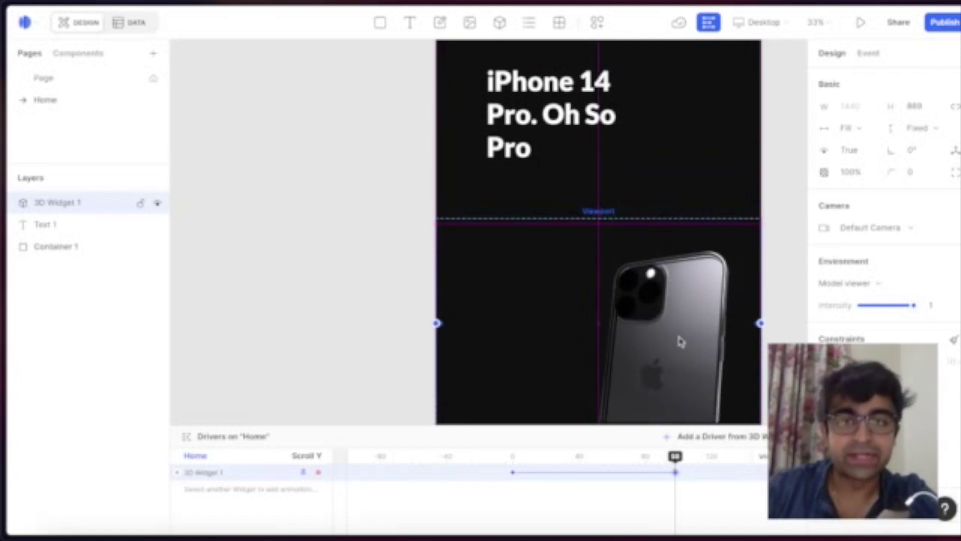
{"action": "key", "text": "shift+Up"}
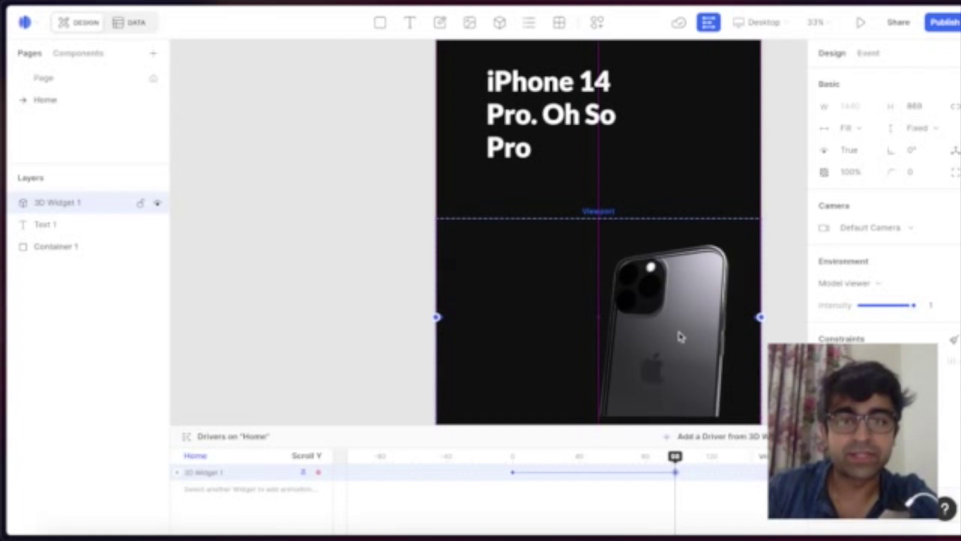
{"action": "left_click_drag", "start_coordinate": [680, 336], "coordinate": [680, 335]}
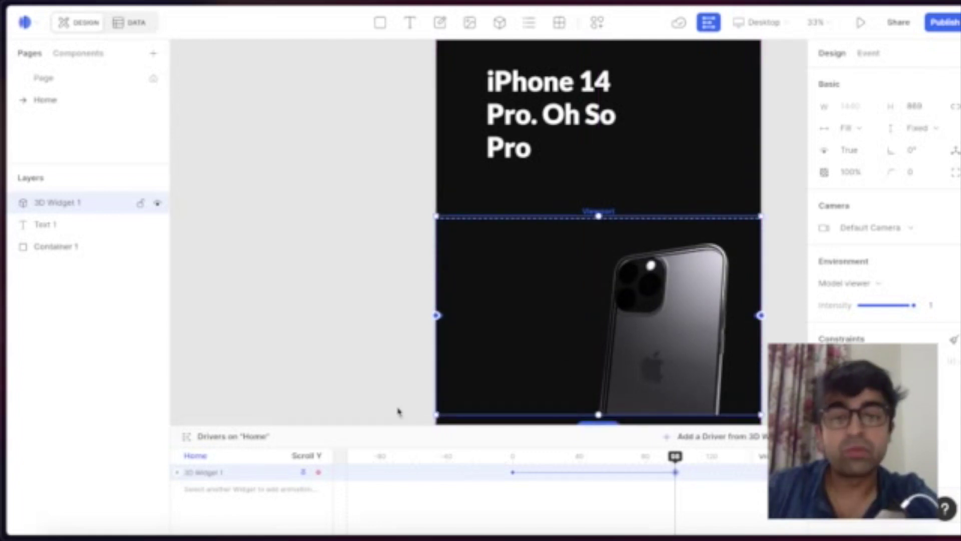
{"action": "scroll", "coordinate": [392, 346], "scroll_direction": "down", "scroll_amount": 5}
{"action": "scroll", "coordinate": [392, 345], "scroll_direction": "right", "scroll_amount": 5}
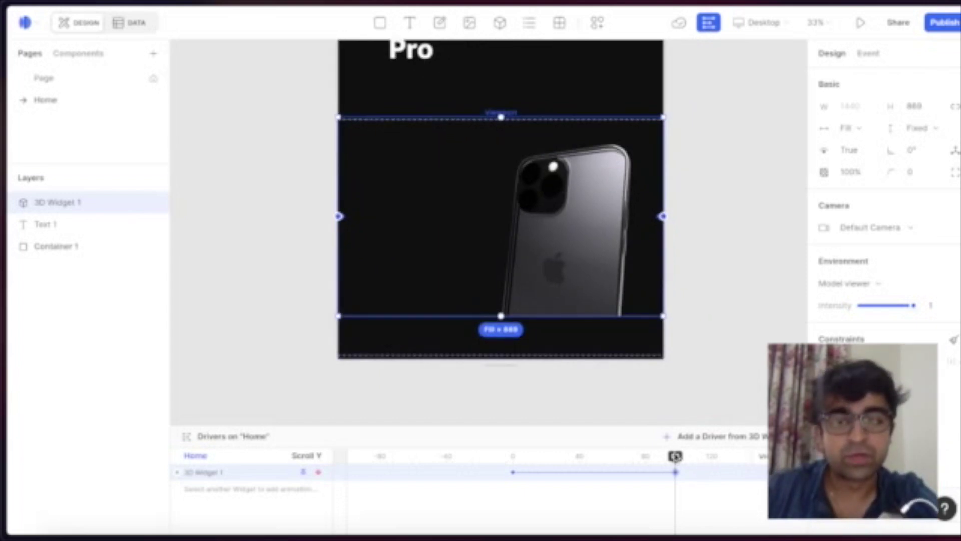
{"action": "left_click_drag", "start_coordinate": [676, 457], "coordinate": [515, 466]}
Enter the 3D phone widget's scene and select its Default Camera.
{"action": "double_click", "coordinate": [515, 466]}
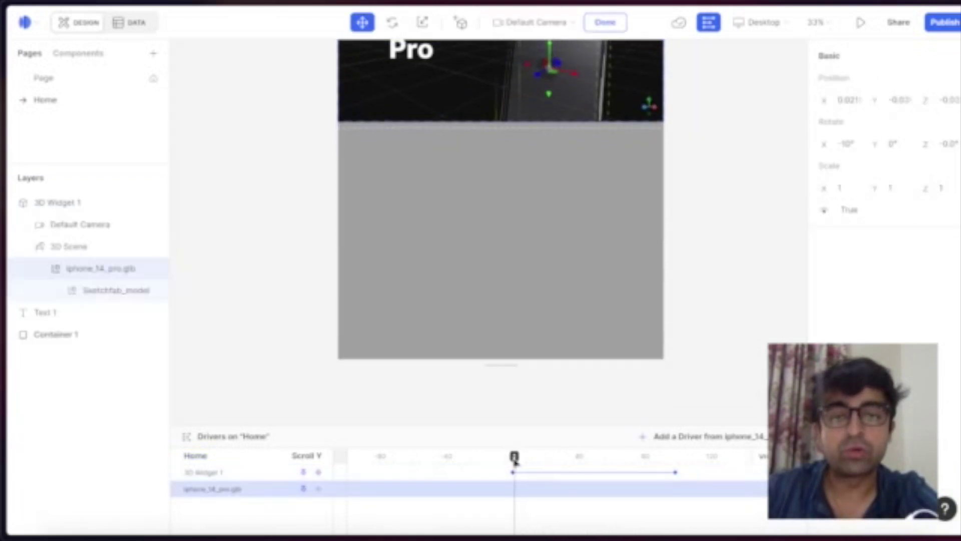
{"action": "left_click_drag", "start_coordinate": [515, 462], "coordinate": [513, 460]}
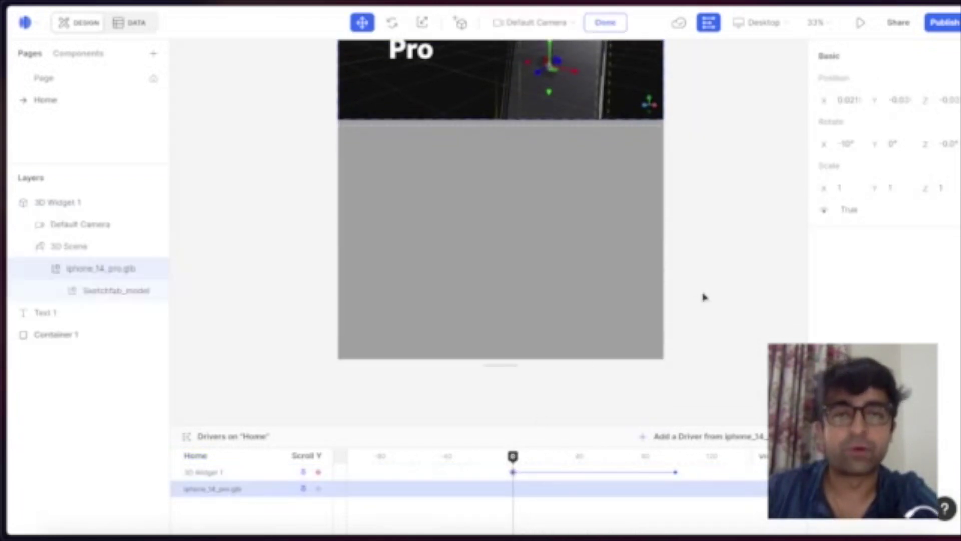
{"action": "key", "text": "Escape"}
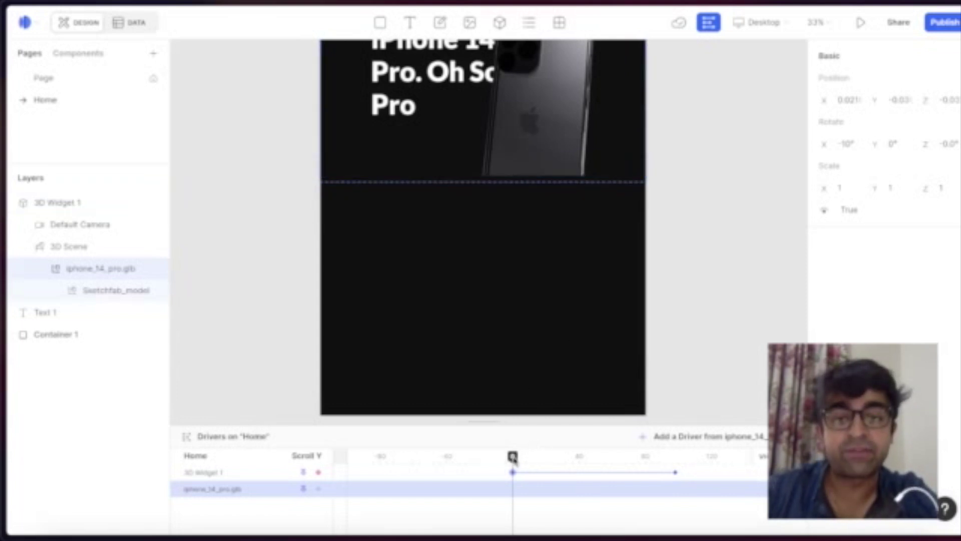
{"action": "left_click", "coordinate": [551, 160]}
{"action": "double_click", "coordinate": [551, 161]}
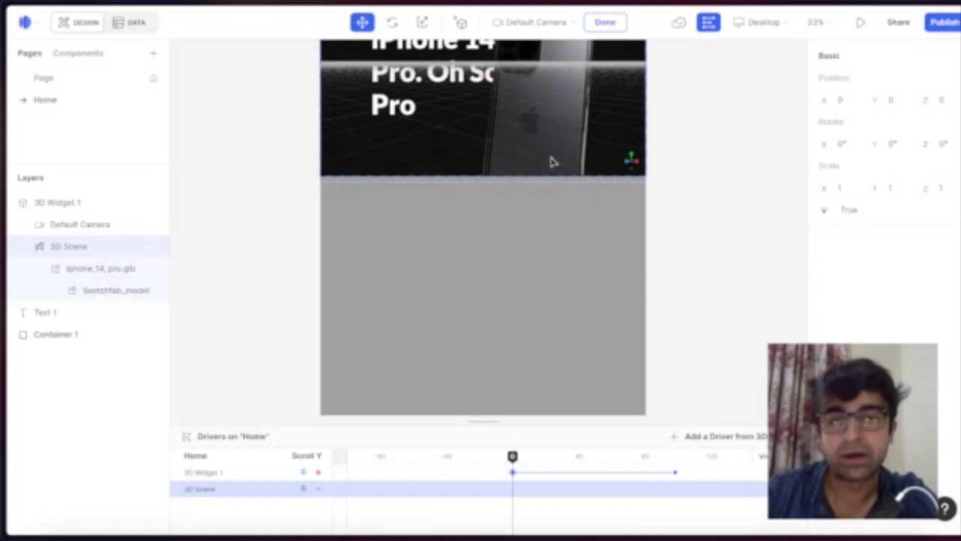
{"action": "left_click", "coordinate": [115, 232]}
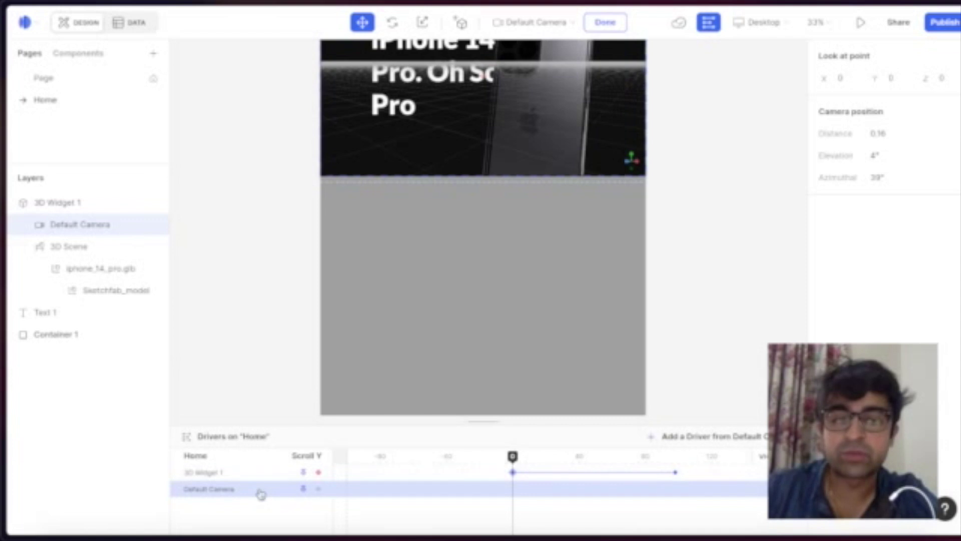
Key the camera at scroll 0 and about 87, orbiting from 39° to 145° azimuth.
{"action": "left_click", "coordinate": [318, 489]}
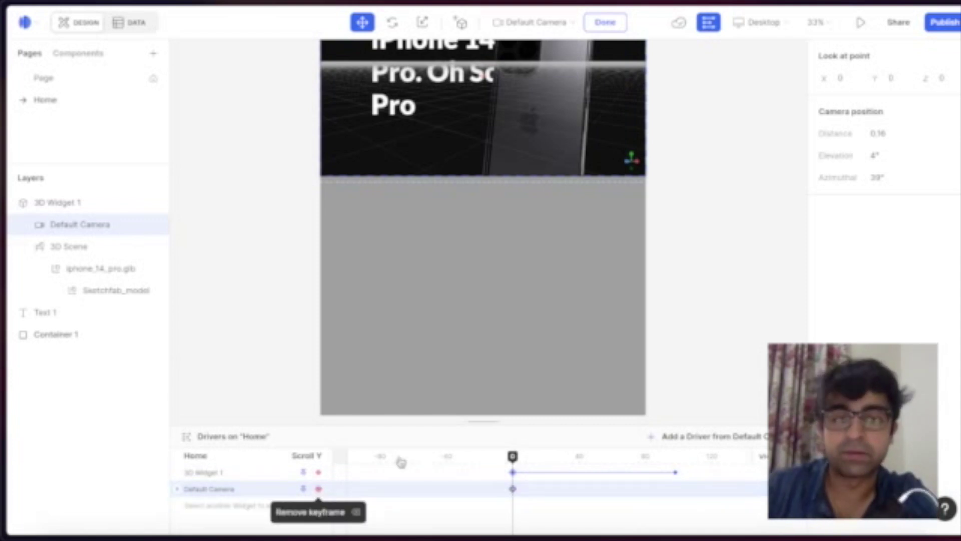
{"action": "left_click_drag", "start_coordinate": [513, 457], "coordinate": [673, 459]}
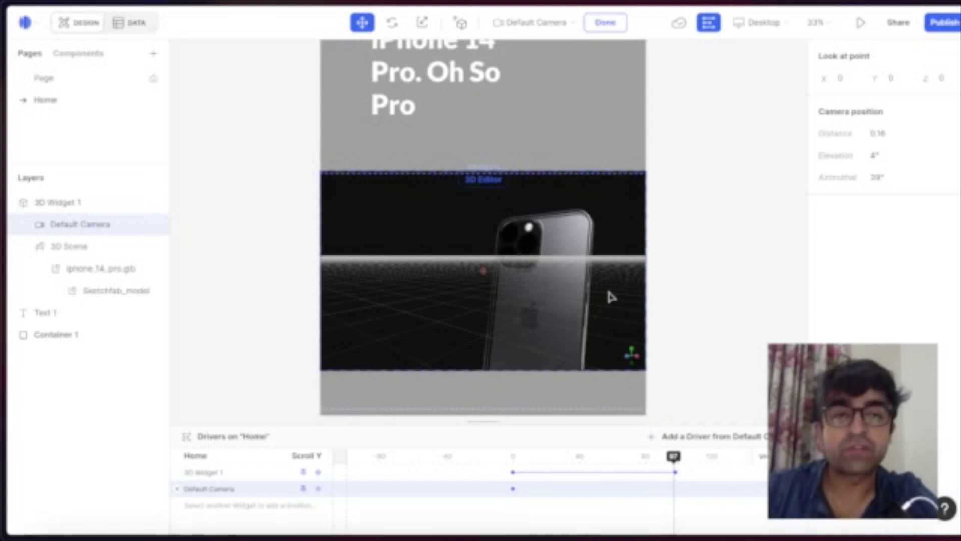
{"action": "left_click_drag", "start_coordinate": [611, 297], "coordinate": [466, 310]}
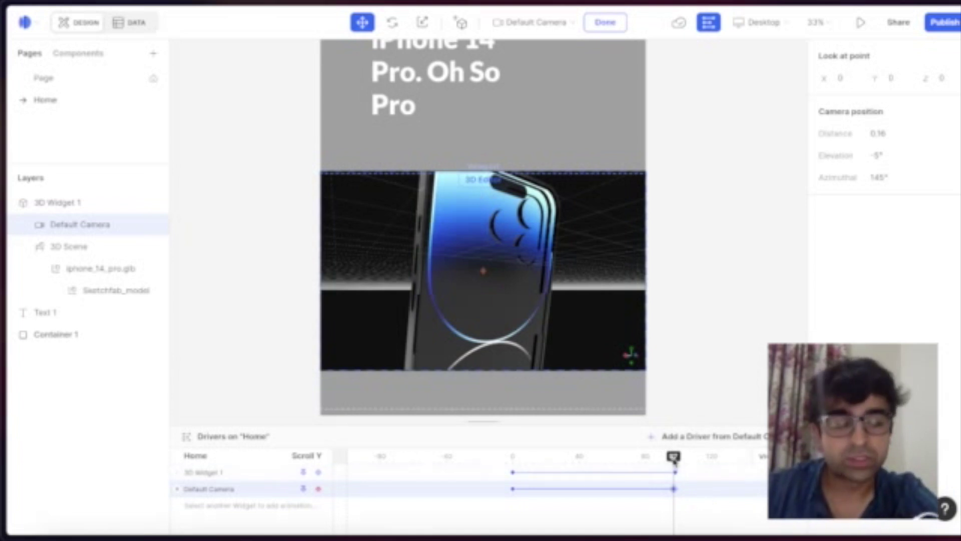
{"action": "left_click", "coordinate": [514, 458]}
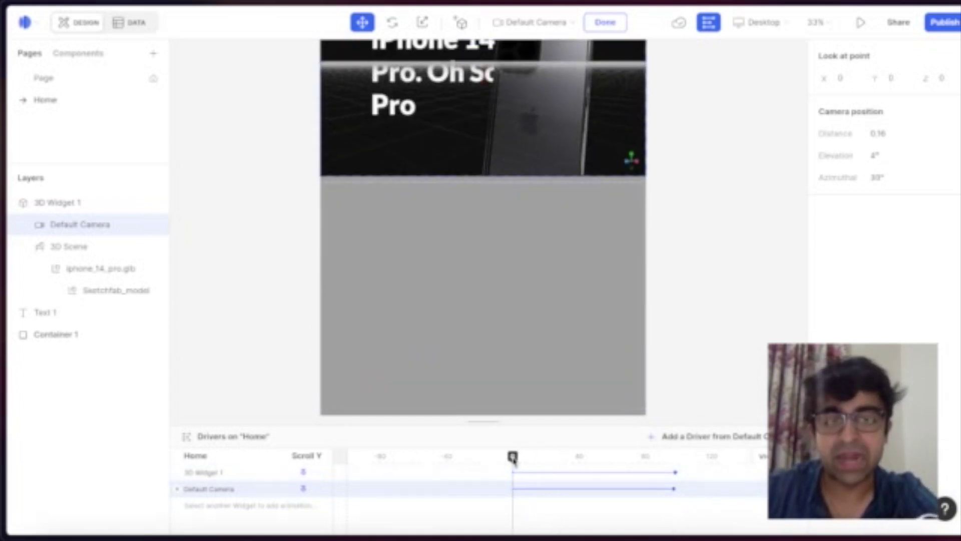
Keyframe iphone_14_pro.glb at 0, then set rotation X 25°, Y 10° at about 90.
{"action": "left_click", "coordinate": [101, 273]}
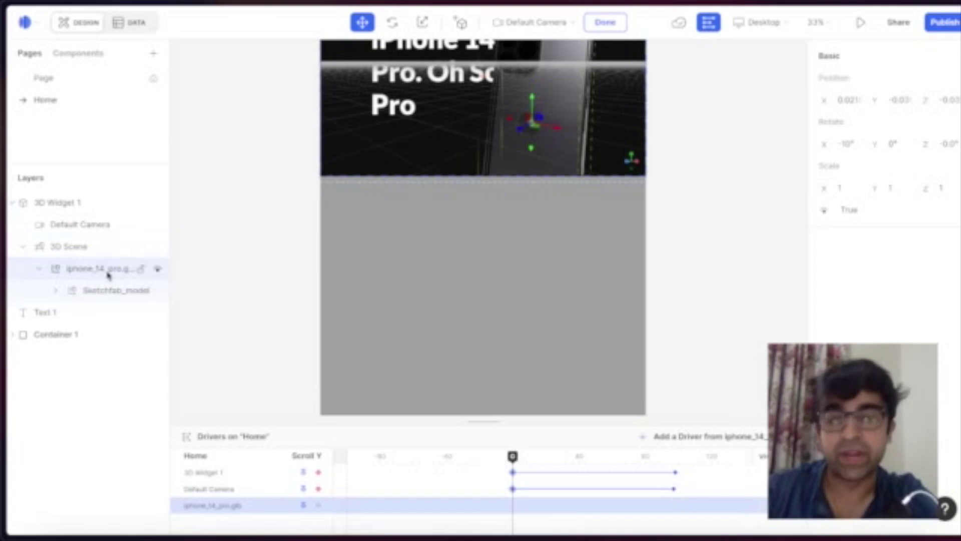
{"action": "left_click", "coordinate": [319, 505]}
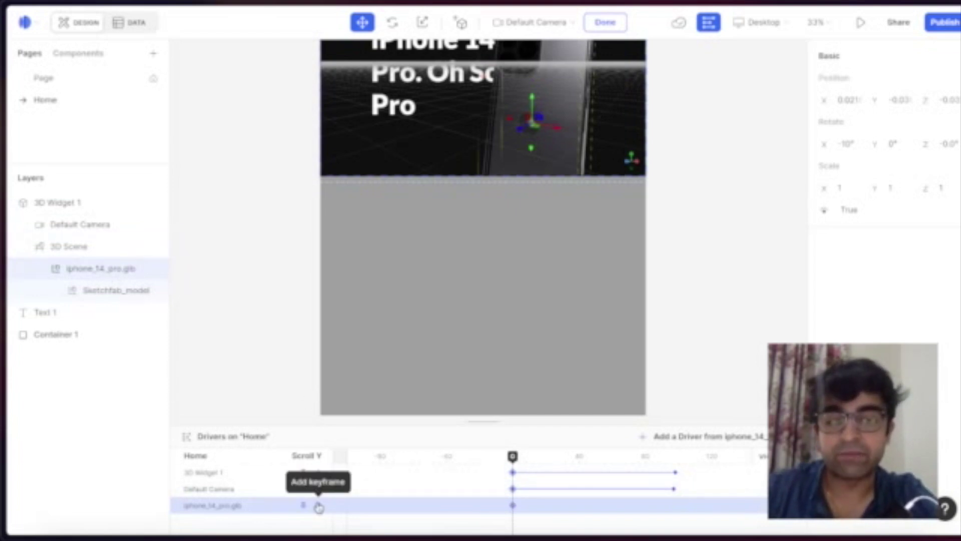
{"action": "left_click_drag", "start_coordinate": [513, 456], "coordinate": [534, 457]}
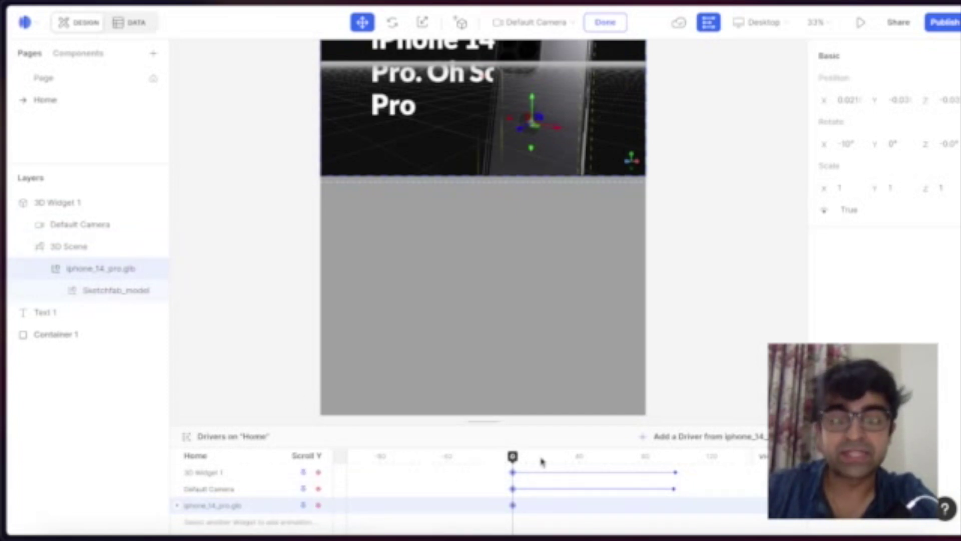
{"action": "left_click_drag", "start_coordinate": [640, 458], "coordinate": [676, 462]}
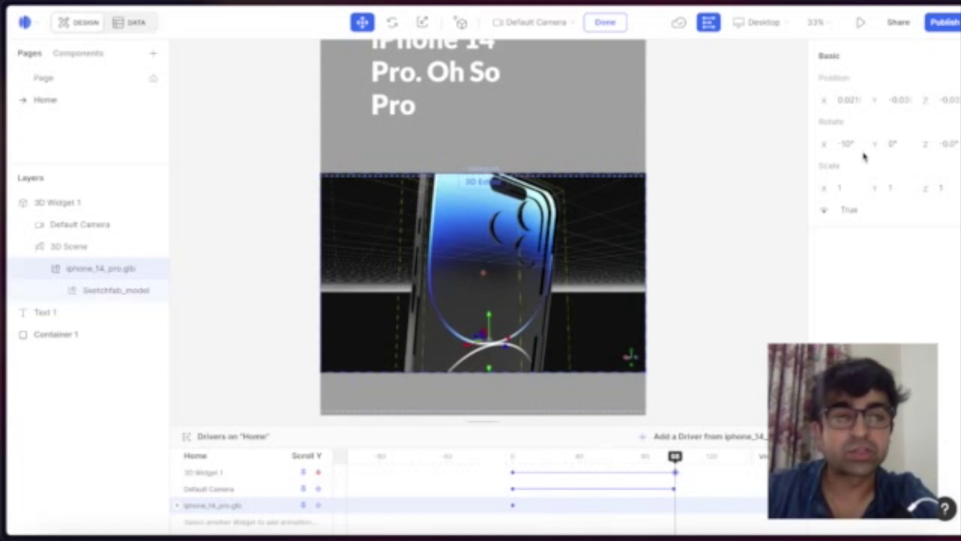
{"action": "left_click", "coordinate": [851, 144]}
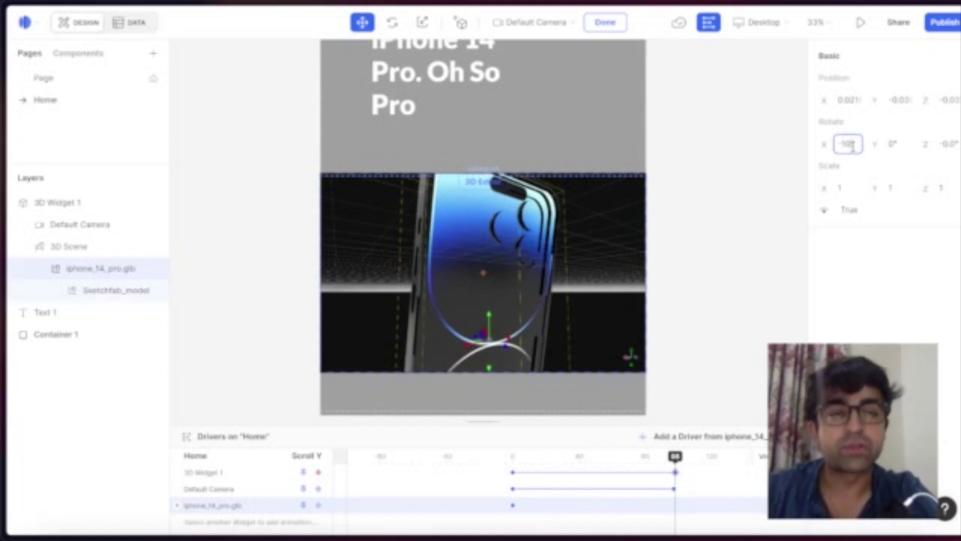
{"action": "key", "text": "BackSpace"}
{"action": "key", "text": "BackSpace"}
{"action": "key", "text": "BackSpace"}
{"action": "key", "text": "BackSpace"}
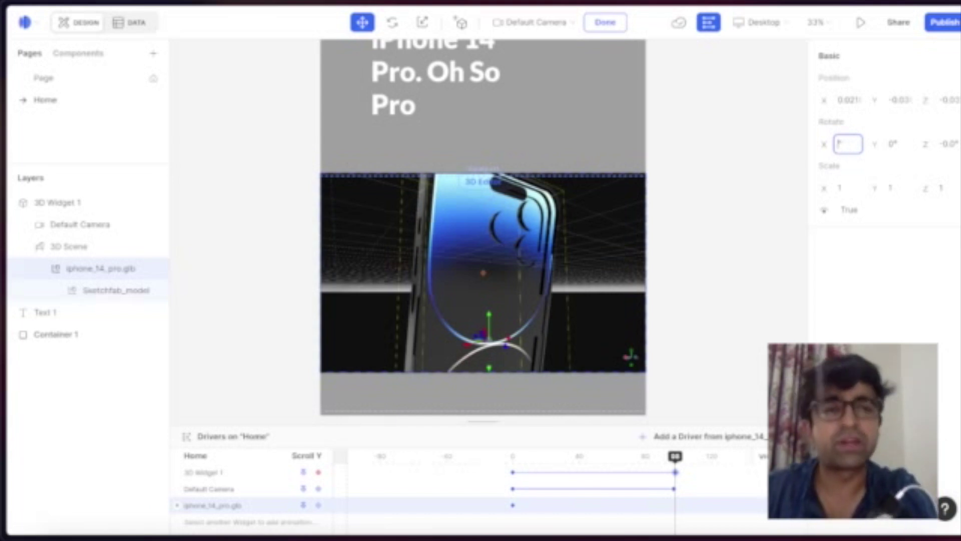
{"action": "type", "text": "1"}
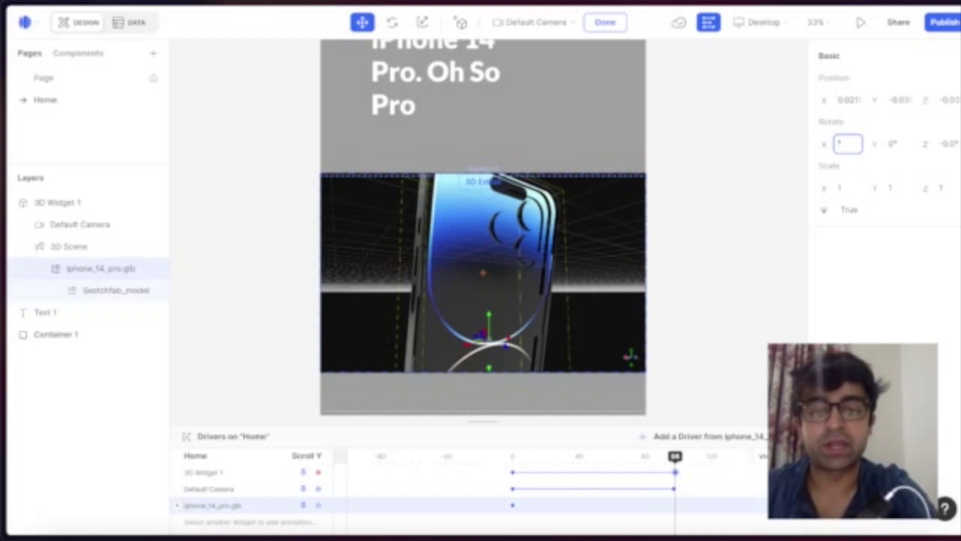
{"action": "type", "text": "5"}
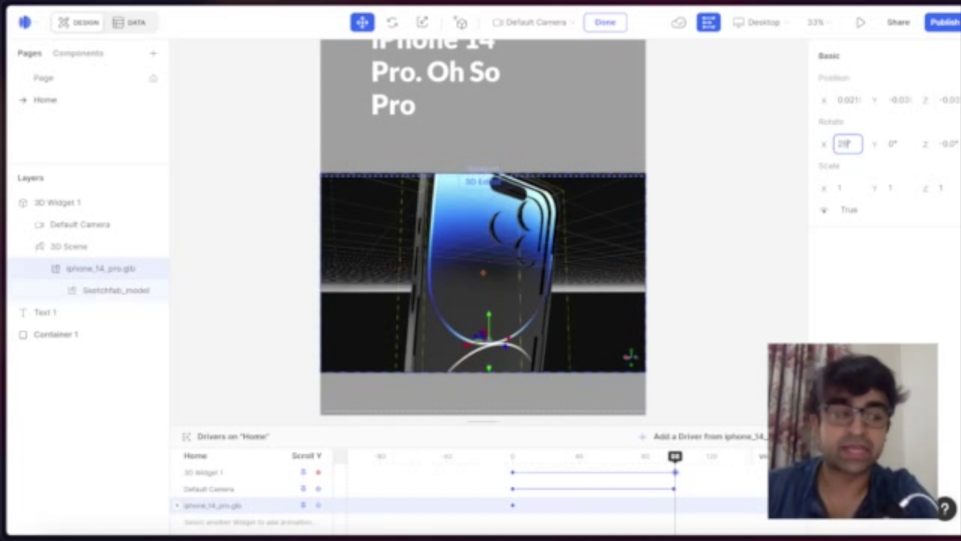
{"action": "key", "text": "Return"}
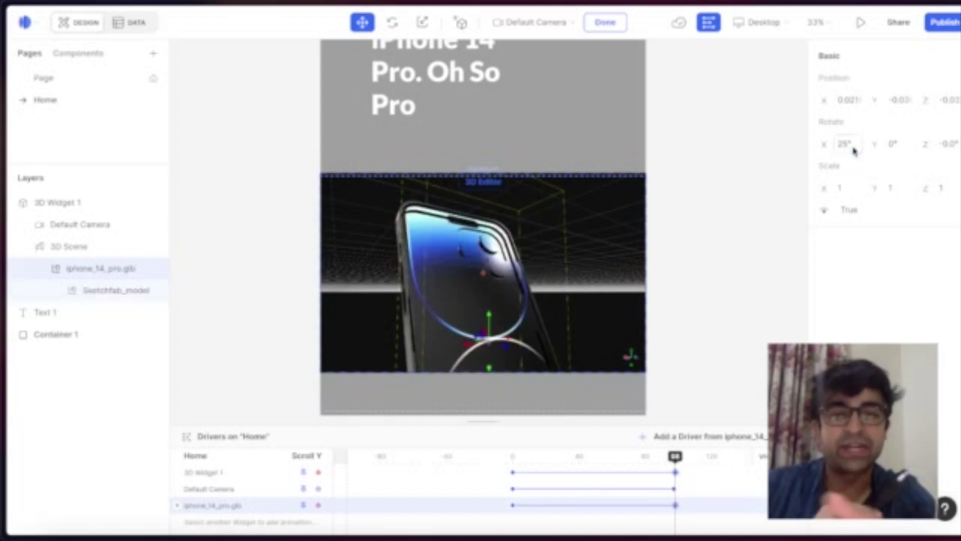
{"action": "left_click", "coordinate": [897, 143]}
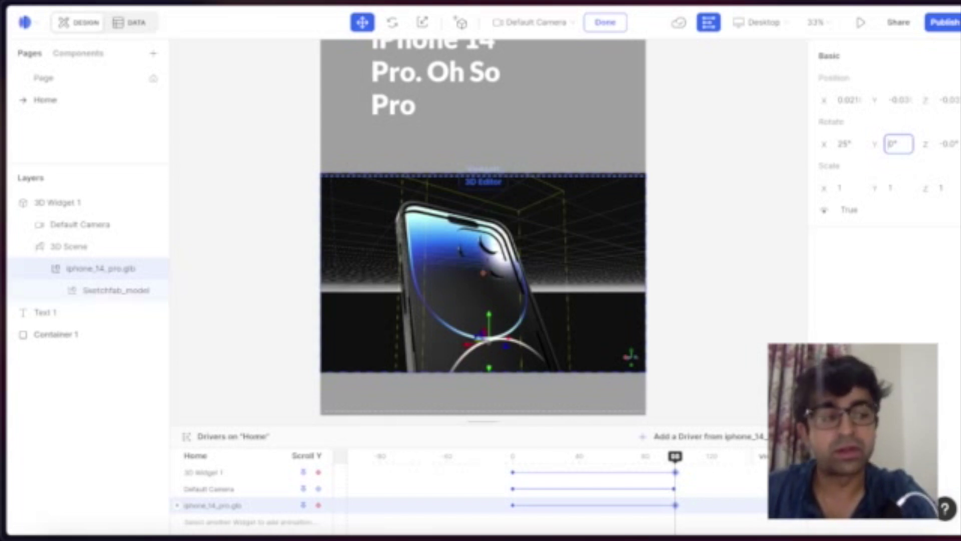
{"action": "type", "text": "10"}
{"action": "key", "text": "Return"}
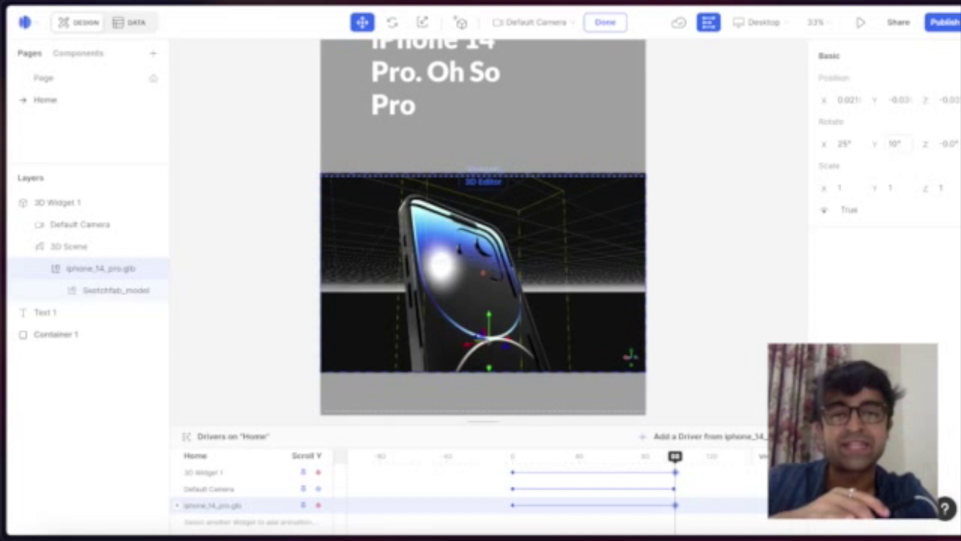
Set the model's Y rotation to 10° at scroll 0 and close the 3D editor.
{"action": "left_click", "coordinate": [512, 456]}
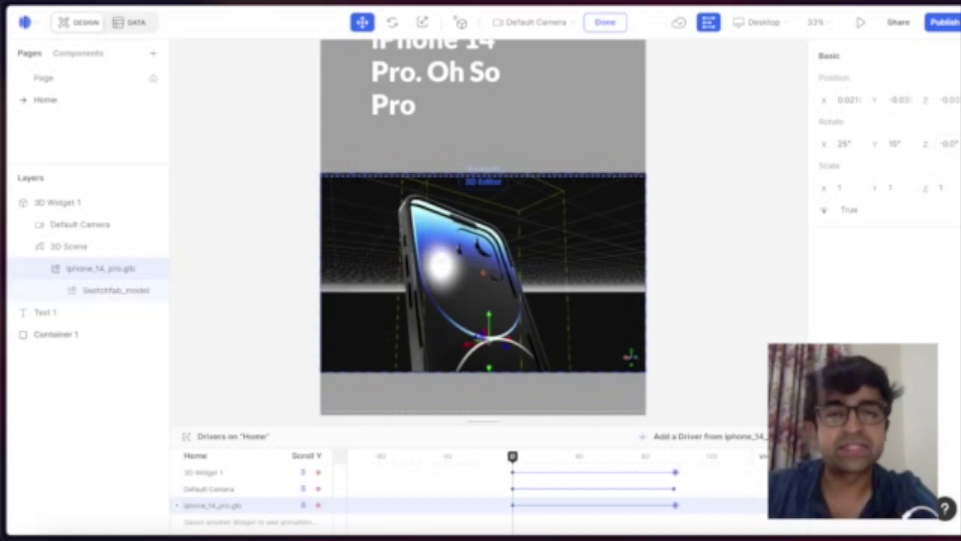
{"action": "left_click", "coordinate": [895, 145]}
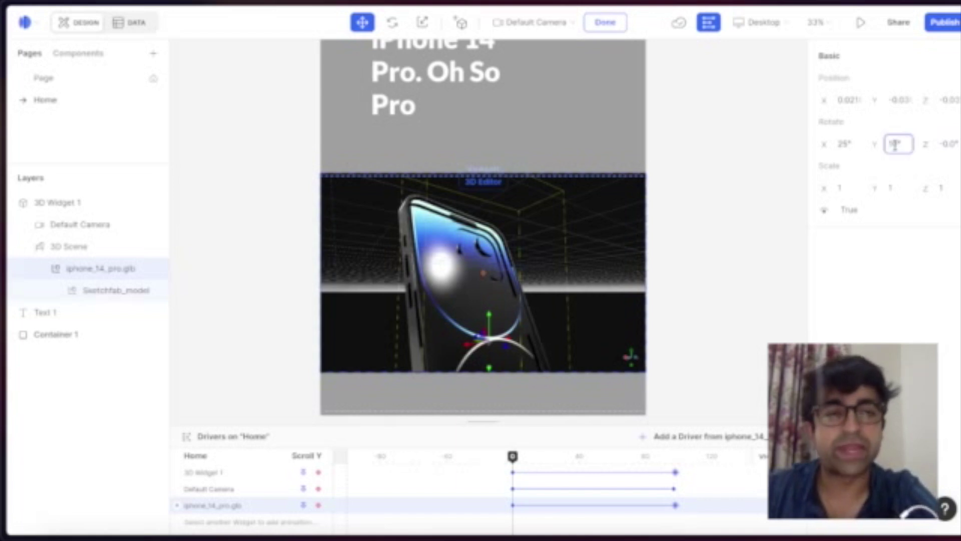
{"action": "key", "text": "BackSpace"}
{"action": "key", "text": "BackSpace"}
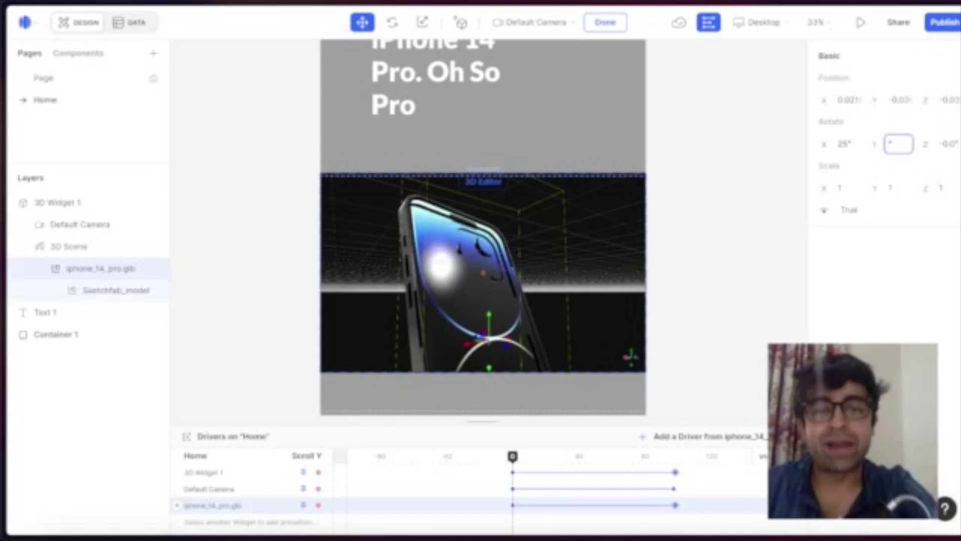
{"action": "type", "text": "10"}
{"action": "key", "text": "Return"}
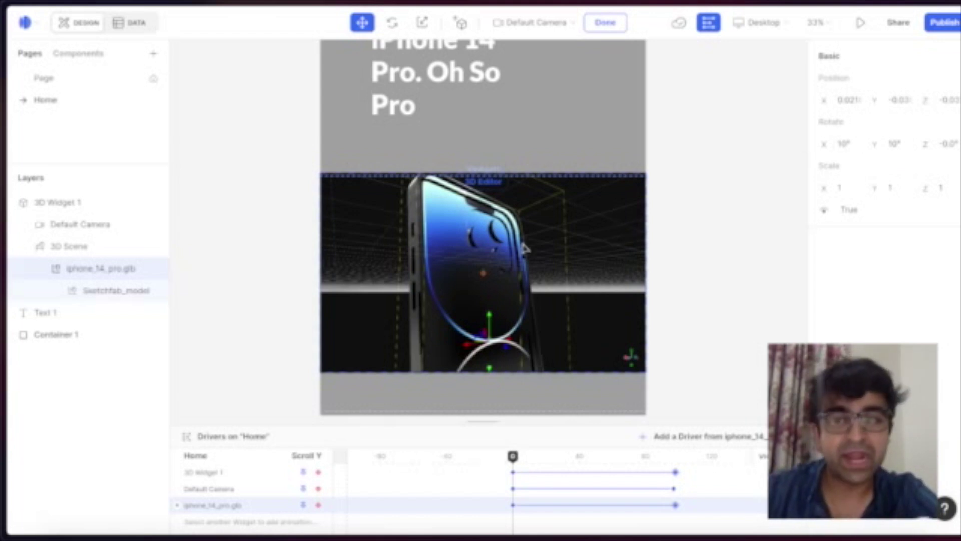
{"action": "scroll", "coordinate": [524, 249], "scroll_direction": "down", "scroll_amount": 3}
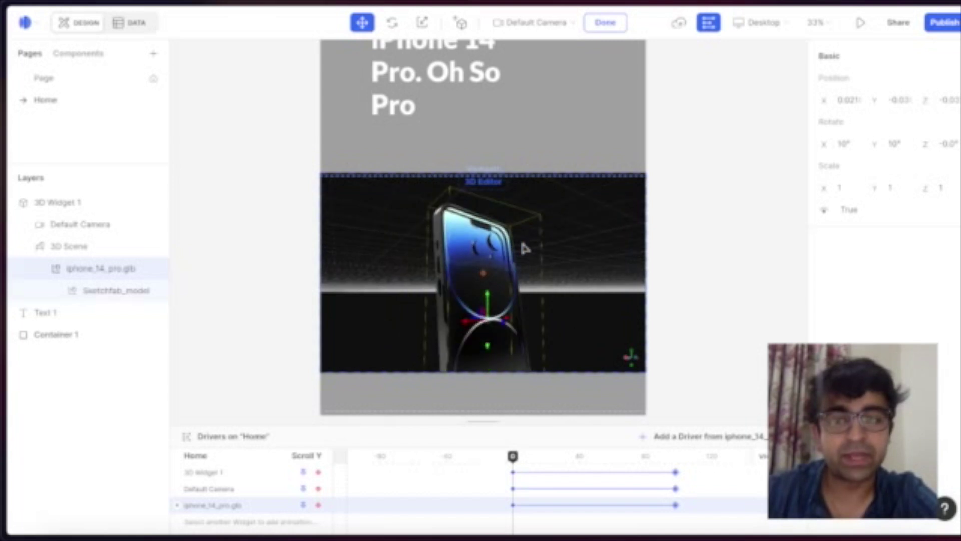
{"action": "key", "text": "Escape"}
Select the 3D widget and scrub the scroll animation to review the page.
{"action": "left_click", "coordinate": [630, 456]}
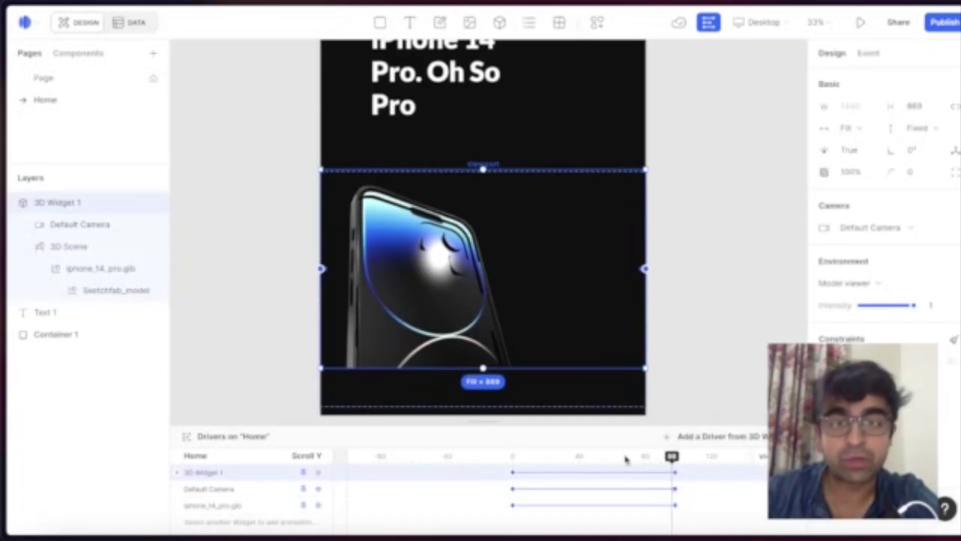
{"action": "left_click_drag", "start_coordinate": [564, 455], "coordinate": [682, 456]}
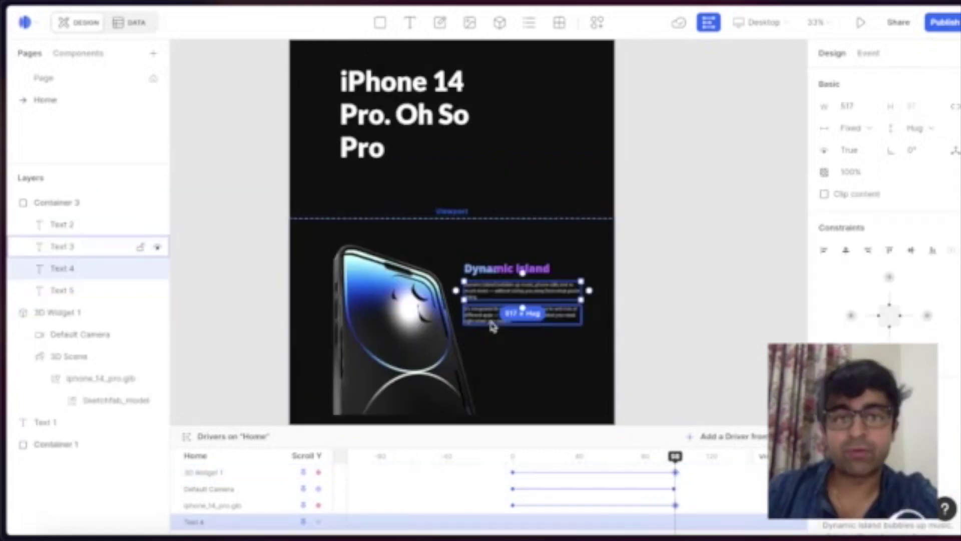
{"action": "scroll", "coordinate": [494, 322], "scroll_direction": "up", "scroll_amount": 3, "text": "ctrl"}
{"action": "scroll", "coordinate": [494, 325], "scroll_direction": "up", "scroll_amount": 3, "text": "ctrl"}
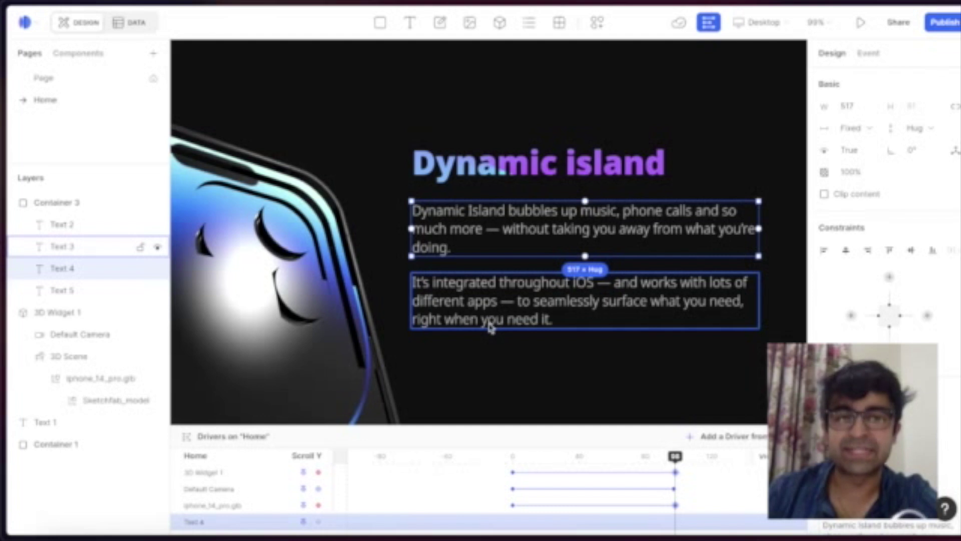
{"action": "scroll", "coordinate": [493, 326], "scroll_direction": "down", "scroll_amount": 5, "text": "ctrl"}
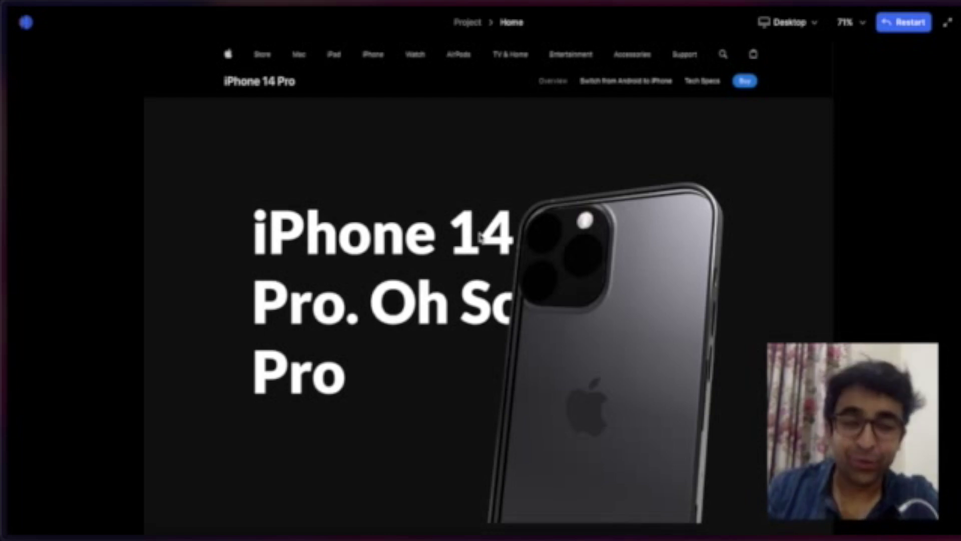
Scroll the preview down past the Dynamic island section and back to the top.
{"action": "scroll", "coordinate": [480, 237], "scroll_direction": "down", "scroll_amount": 2}
{"action": "scroll", "coordinate": [480, 236], "scroll_direction": "down", "scroll_amount": 5}
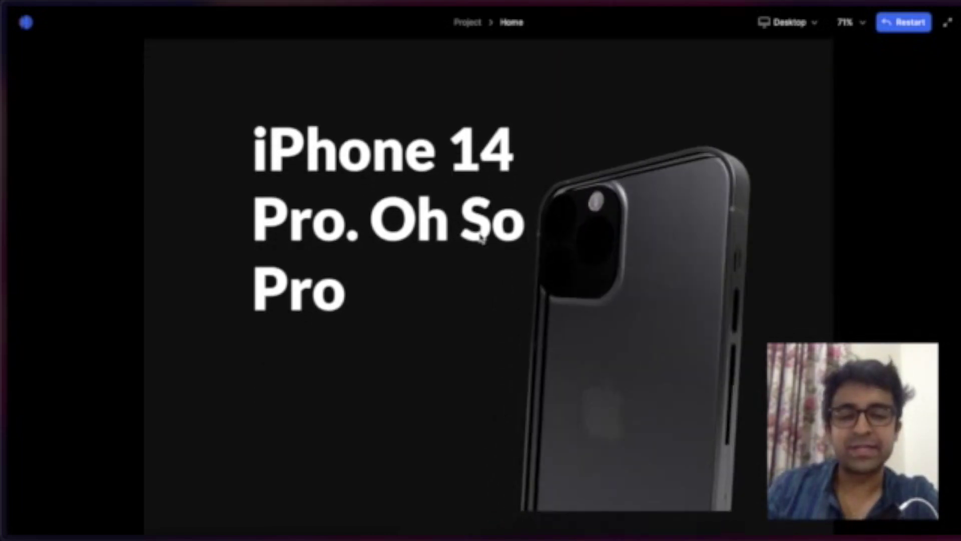
{"action": "scroll", "coordinate": [479, 236], "scroll_direction": "down", "scroll_amount": 5}
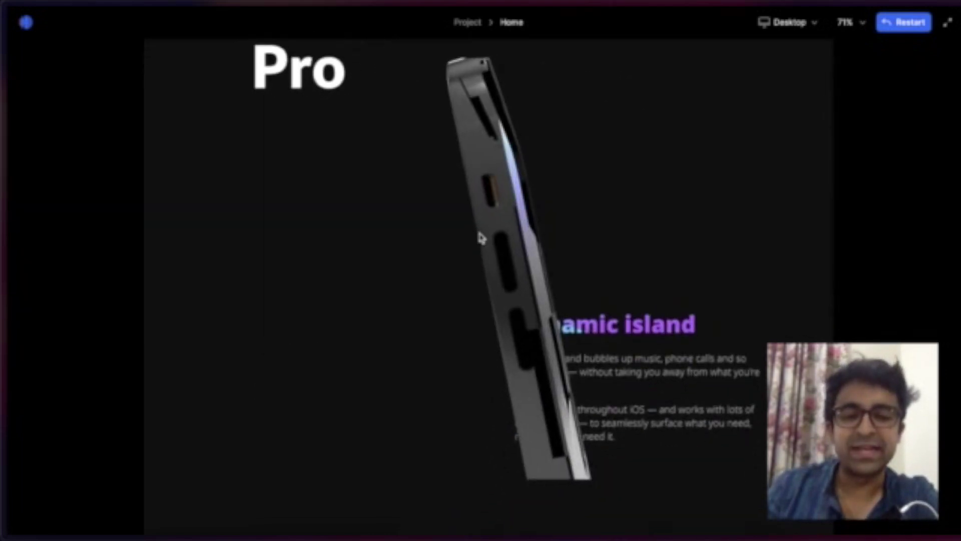
{"action": "scroll", "coordinate": [479, 237], "scroll_direction": "down", "scroll_amount": 2}
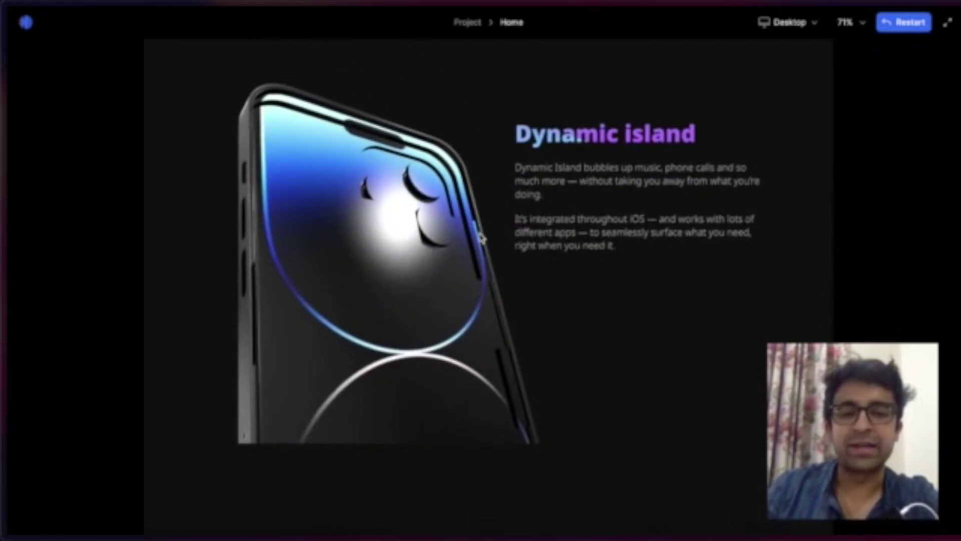
{"action": "scroll", "coordinate": [481, 238], "scroll_direction": "up", "scroll_amount": 5}
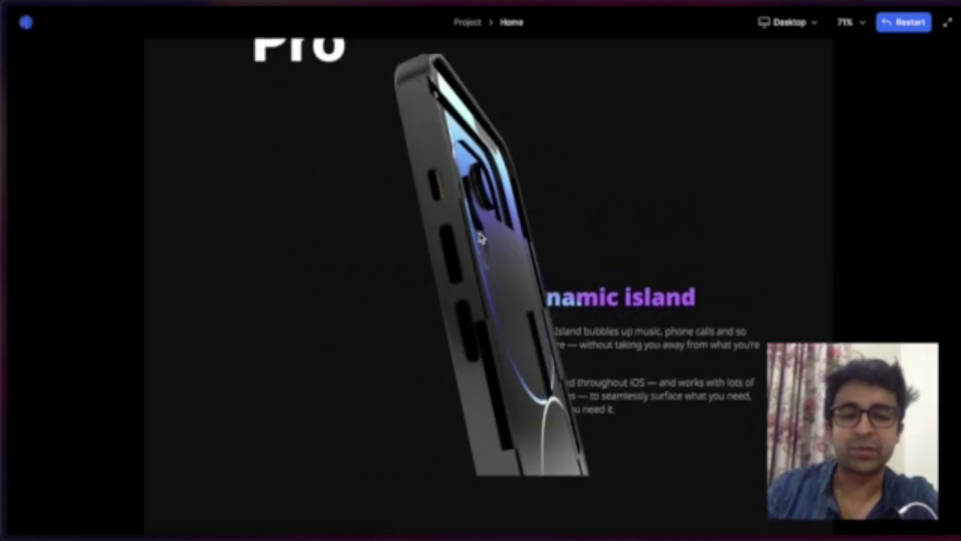
{"action": "scroll", "coordinate": [481, 238], "scroll_direction": "up", "scroll_amount": 5}
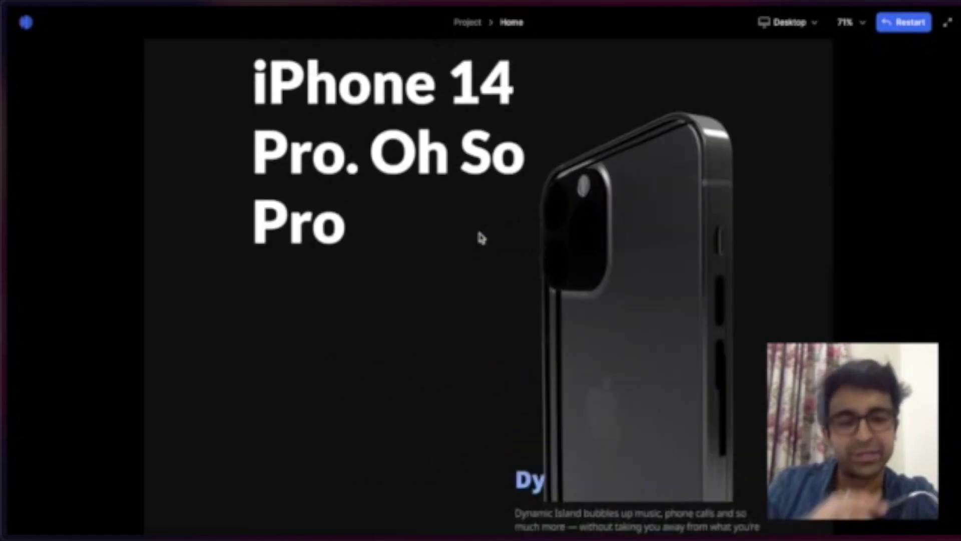
{"action": "scroll", "coordinate": [481, 238], "scroll_direction": "up", "scroll_amount": 5}
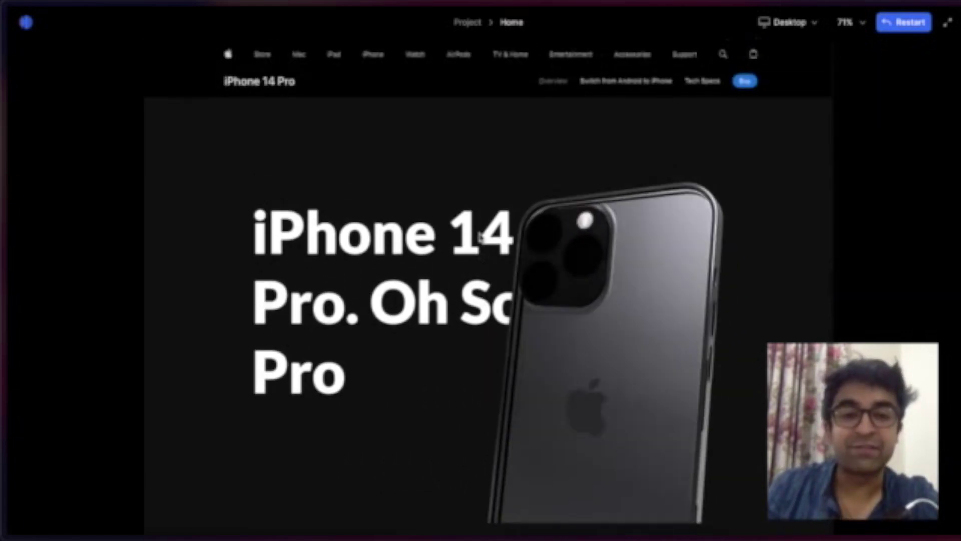